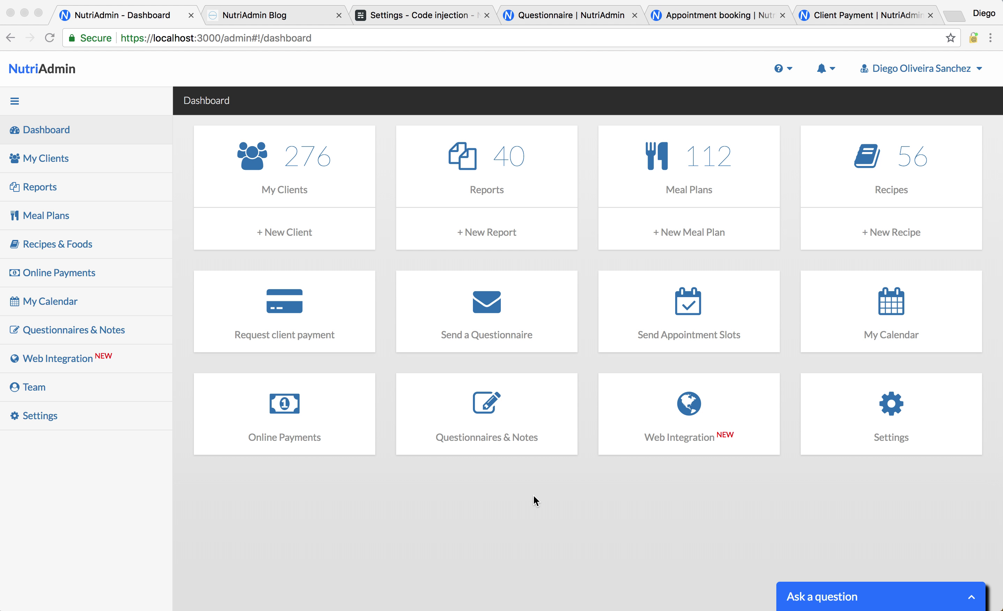
Switch to the NutriAdmin Blog and expand its Get Started widget
left_click(225, 504)
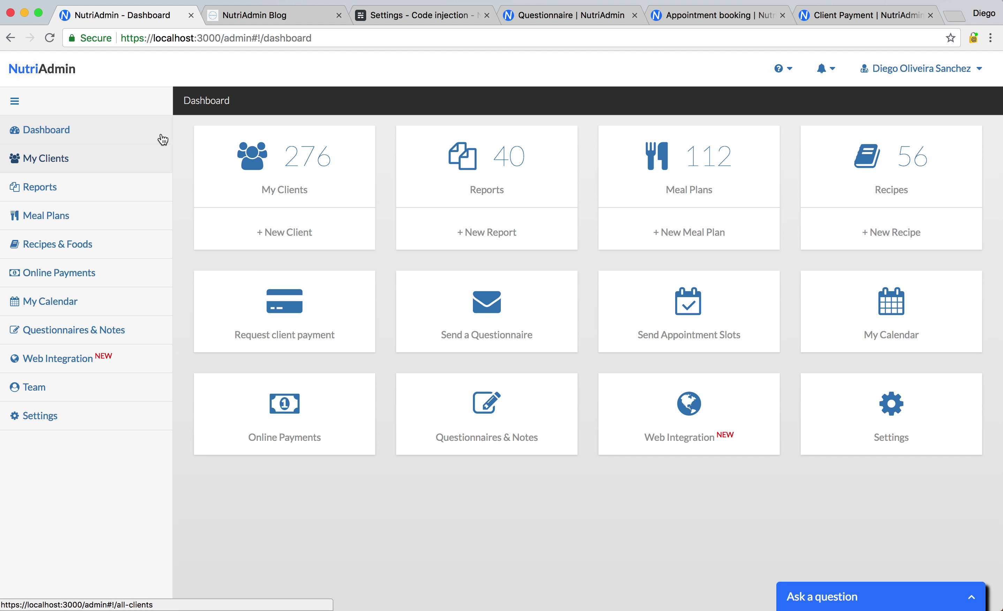
left_click(255, 25)
scroll(123, 331, "down", 4)
scroll(137, 346, "up", 9)
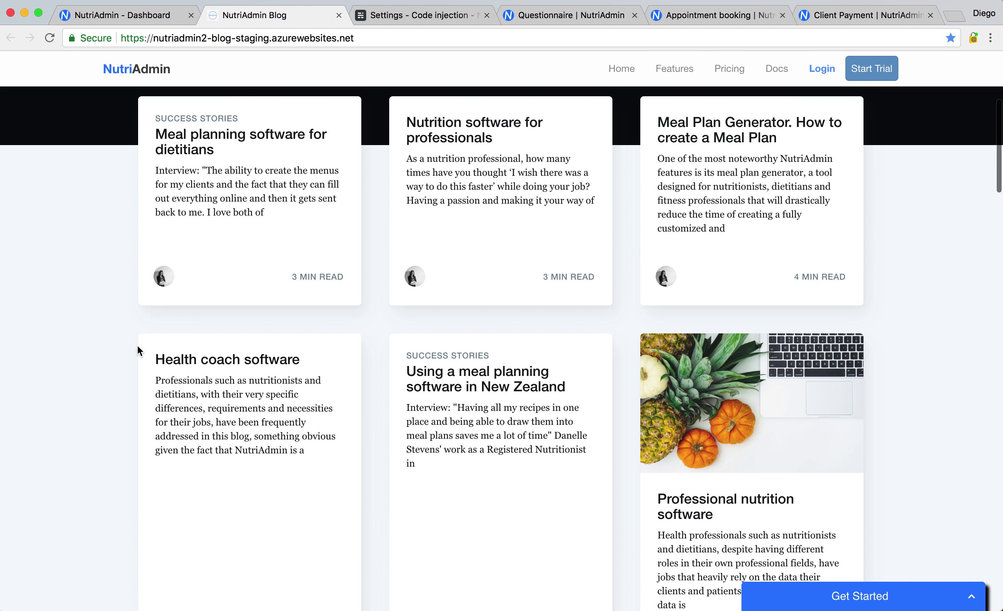
scroll(962, 454, "down", 10)
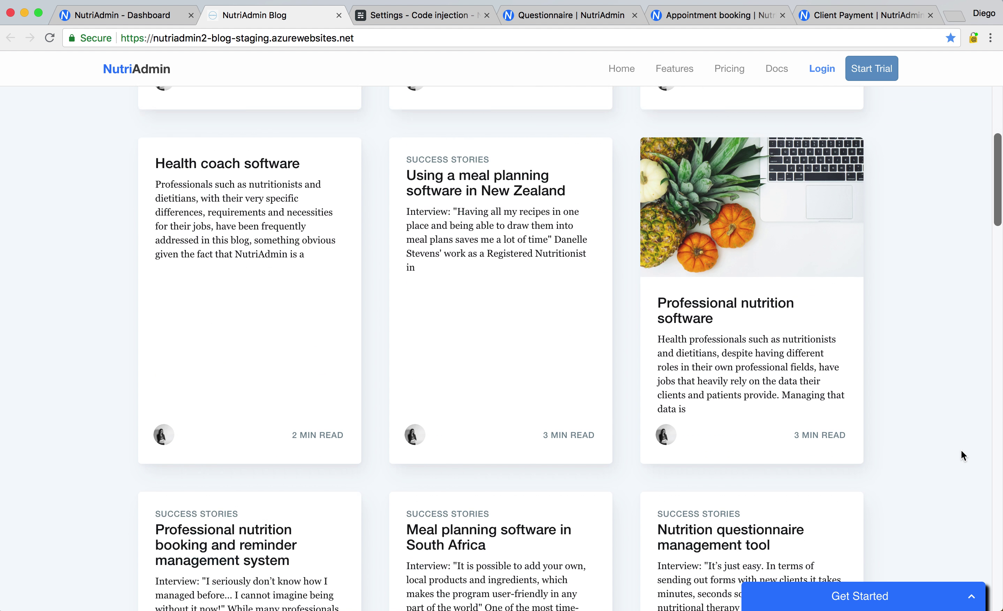
left_click(926, 597)
scroll(914, 274, "down", 2)
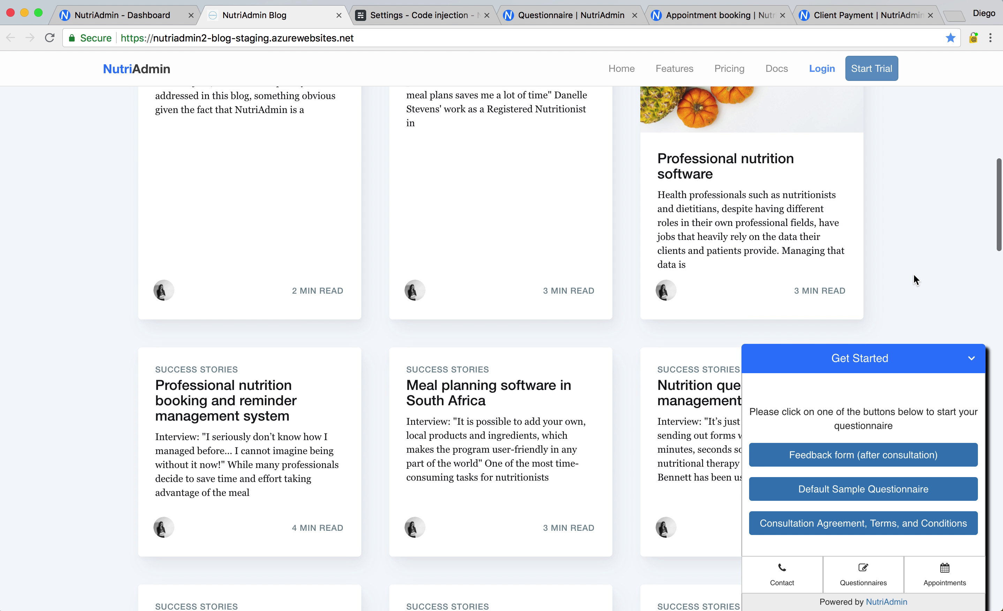
View the widget's Contact, Questionnaires and Appointments panels, then collapse it
left_click(790, 573)
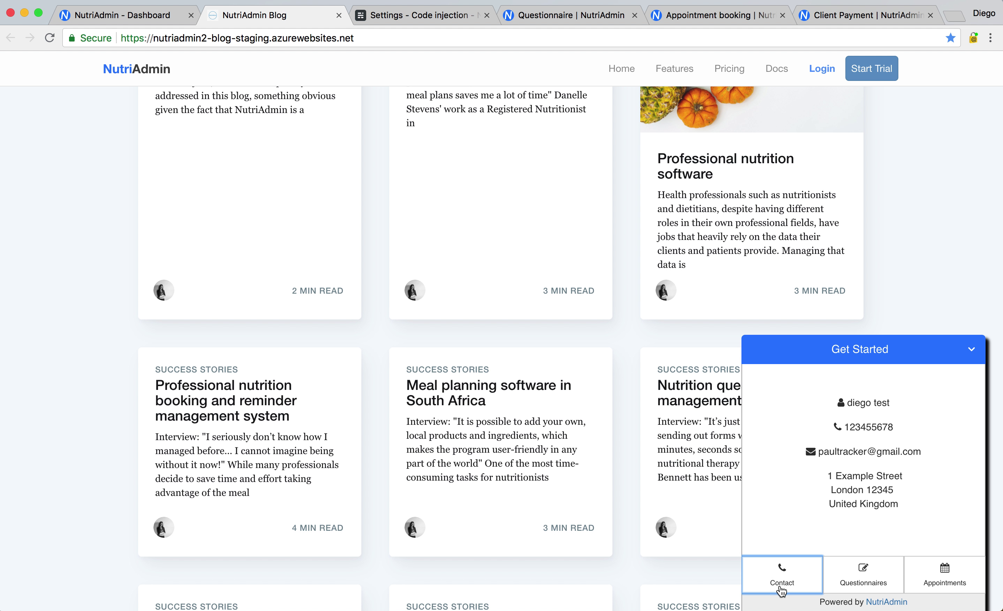
left_click(854, 572)
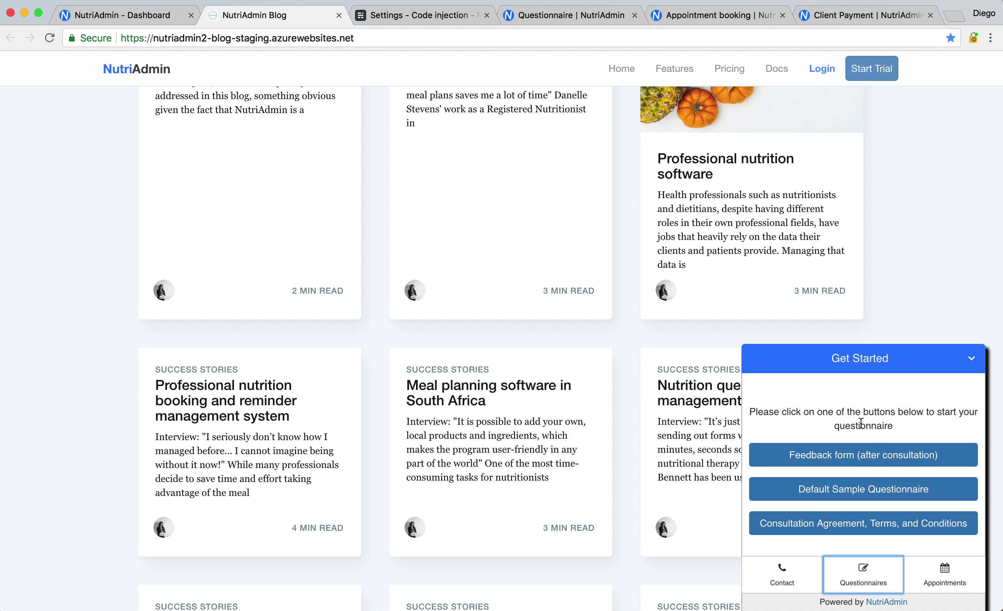
left_click(944, 585)
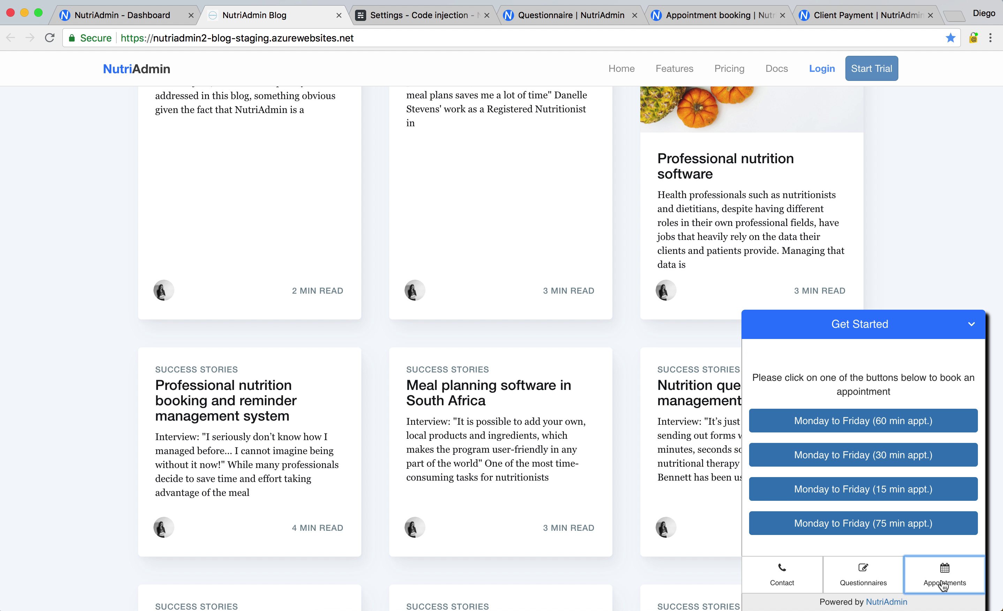
left_click(924, 329)
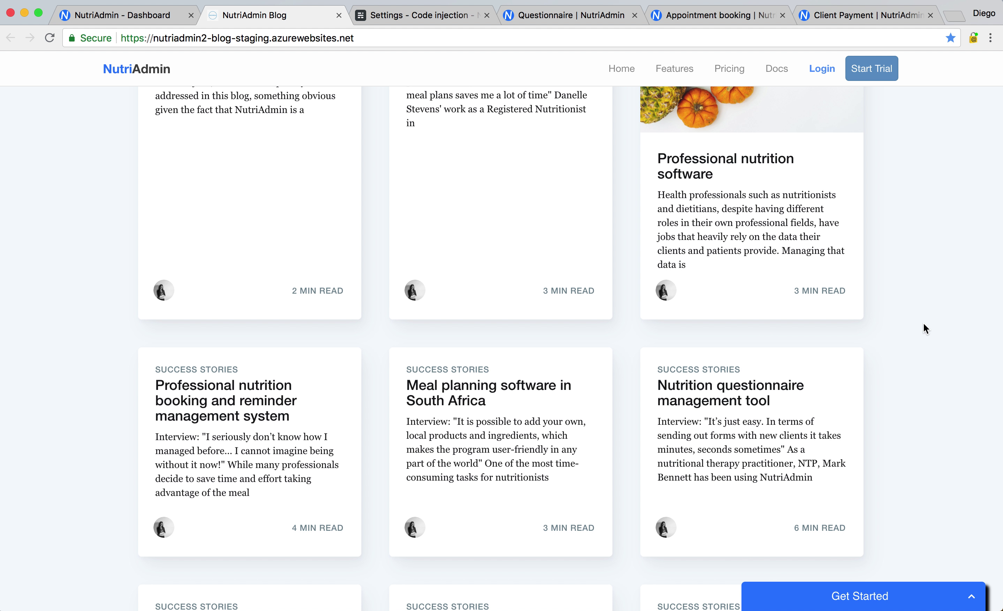
Scroll through the blog posts and return to the NutriAdmin Dashboard tab
scroll(922, 259, "down", 7)
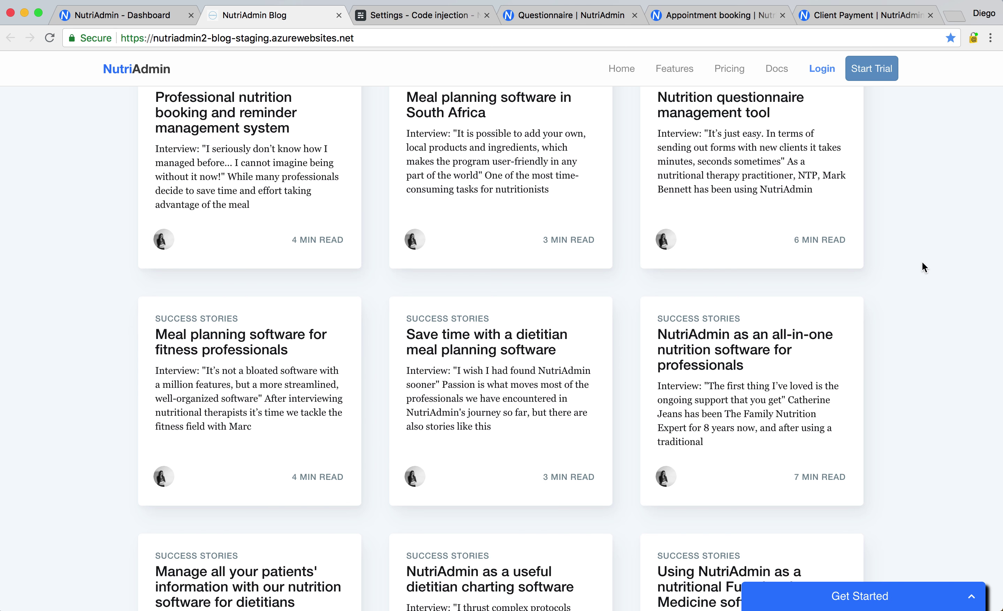
scroll(922, 262, "up", 15)
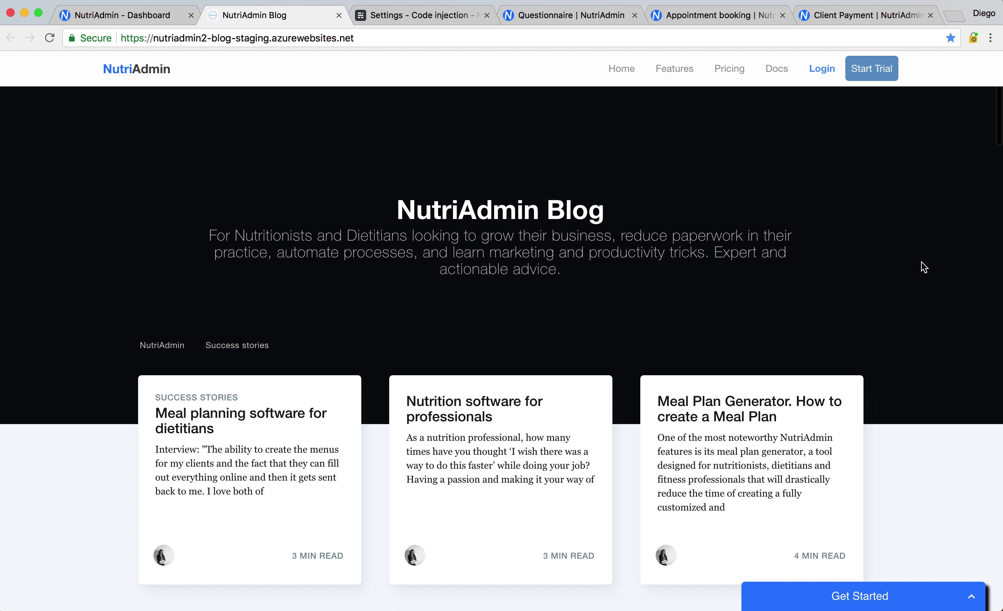
scroll(75, 470, "down", 15)
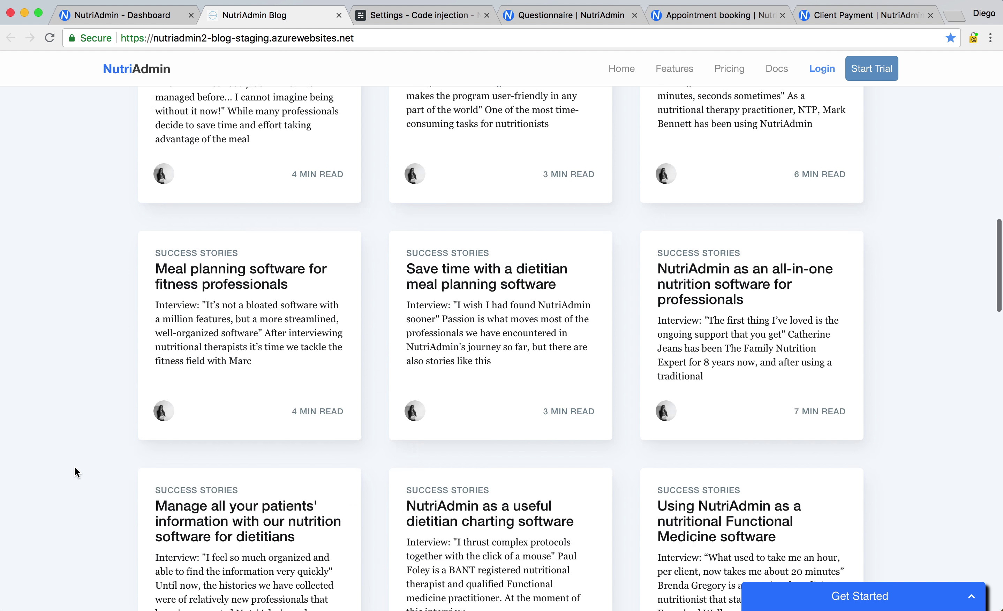
scroll(75, 466, "down", 10)
scroll(75, 467, "up", 20)
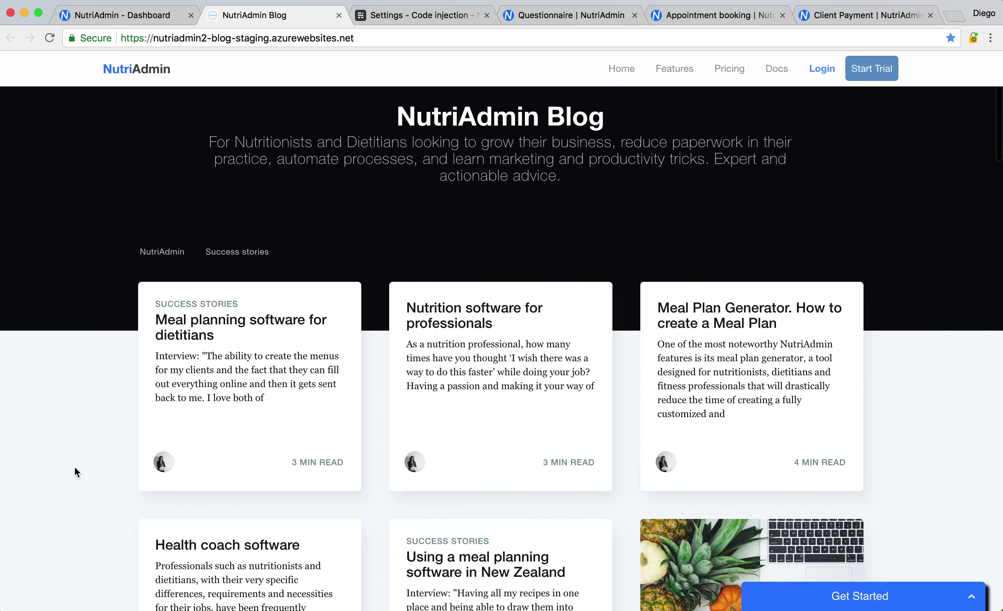
left_click(96, 19)
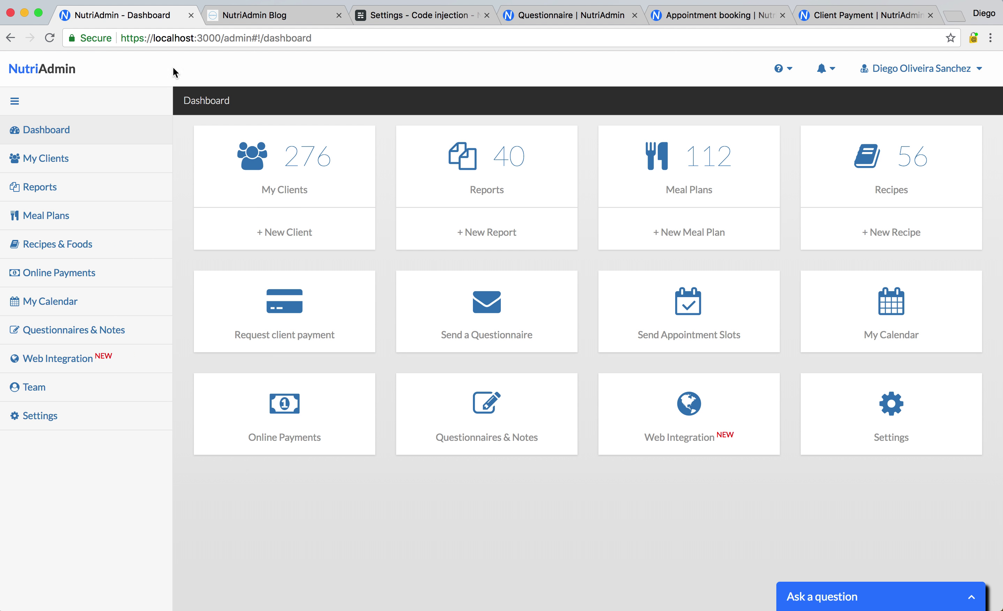
On Web Integration, review the Create a web widget form's options, then close it unsaved
left_click(64, 369)
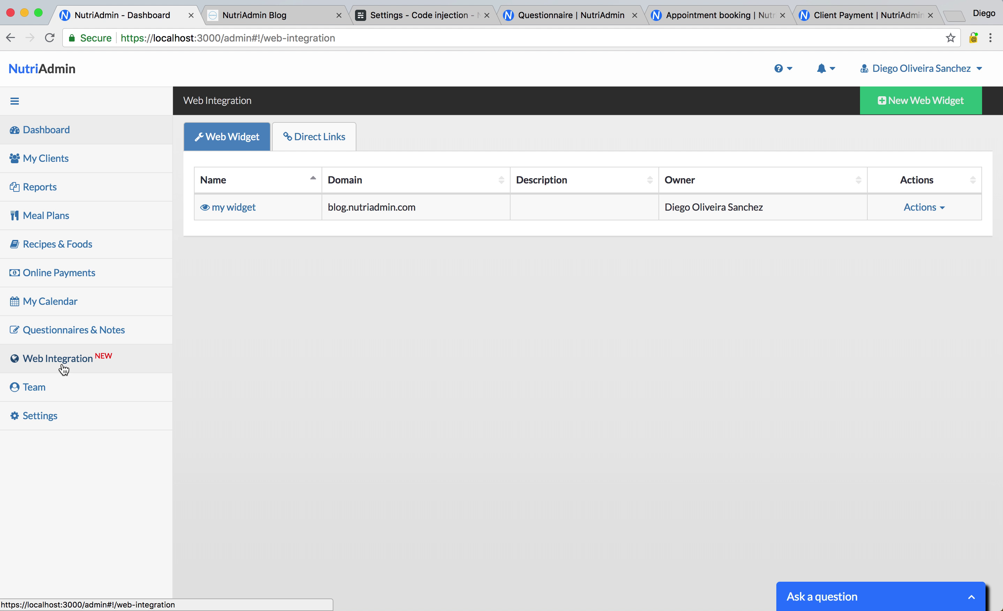
left_click(927, 110)
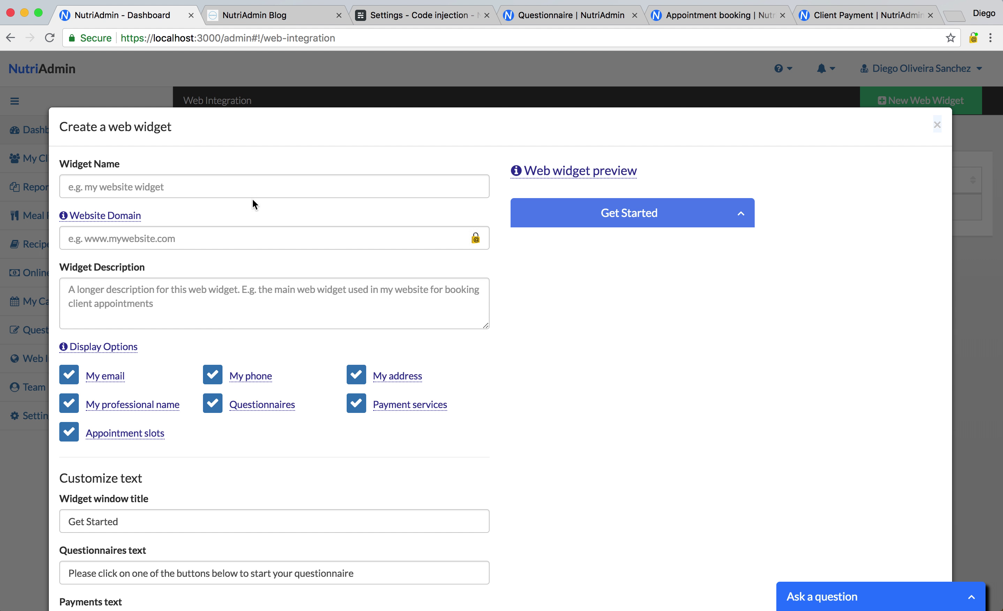
scroll(152, 385, "down", 1)
scroll(153, 388, "down", 3)
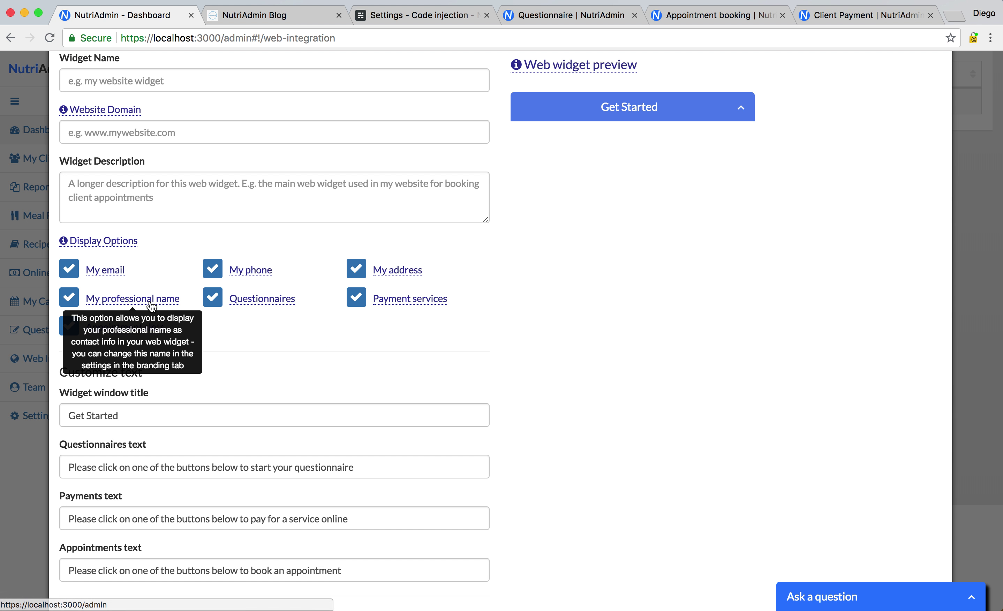
scroll(132, 299, "down", 2)
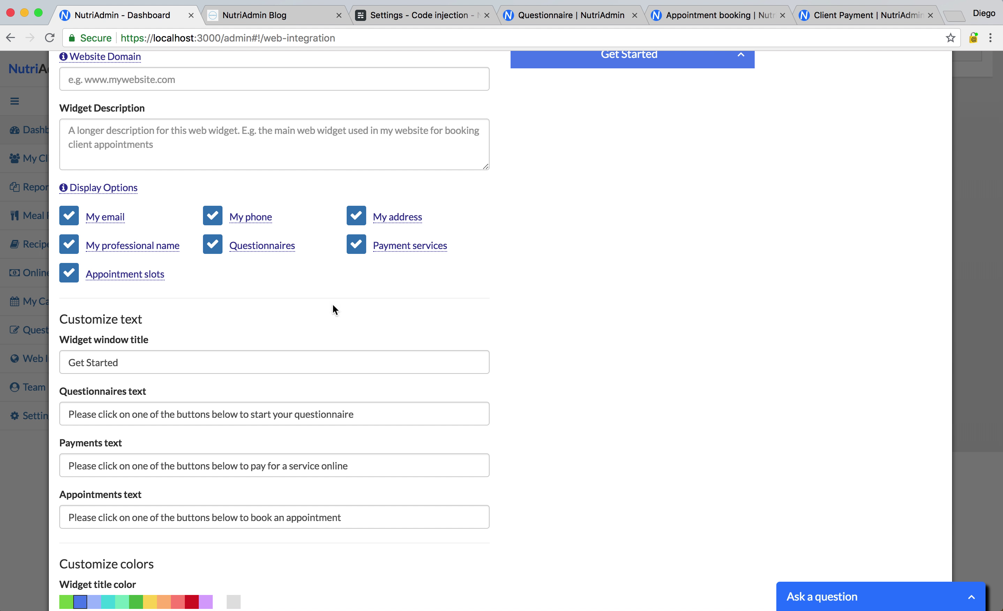
scroll(181, 278, "down", 5)
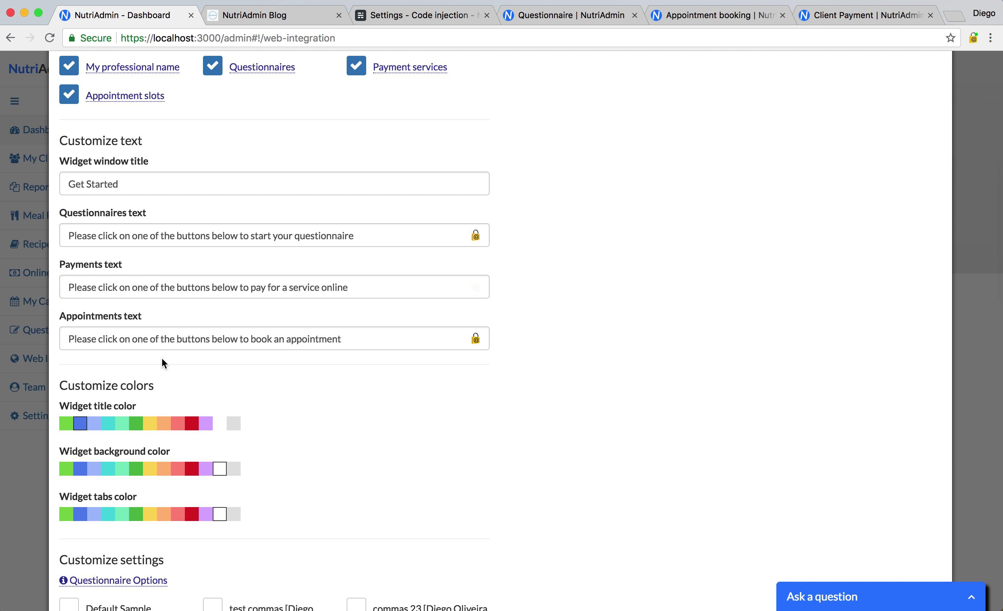
scroll(141, 332, "down", 3)
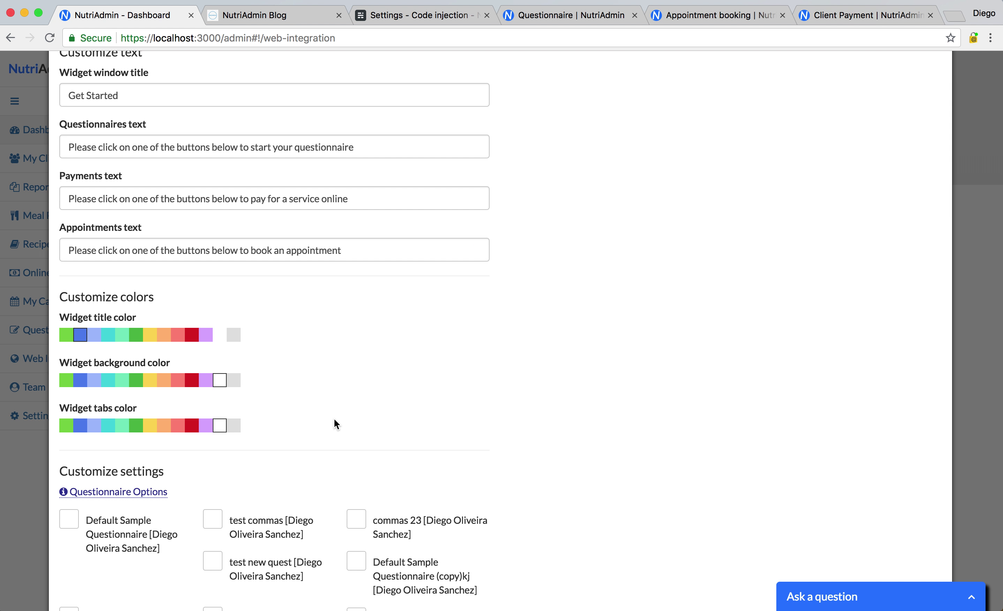
scroll(334, 419, "down", 5)
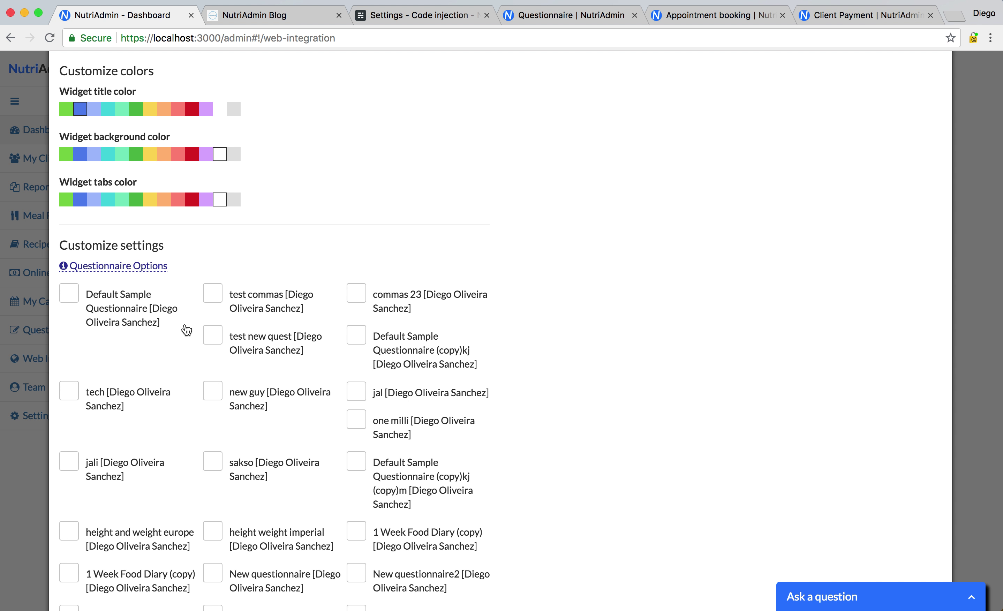
scroll(194, 371, "down", 4)
scroll(196, 378, "down", 15)
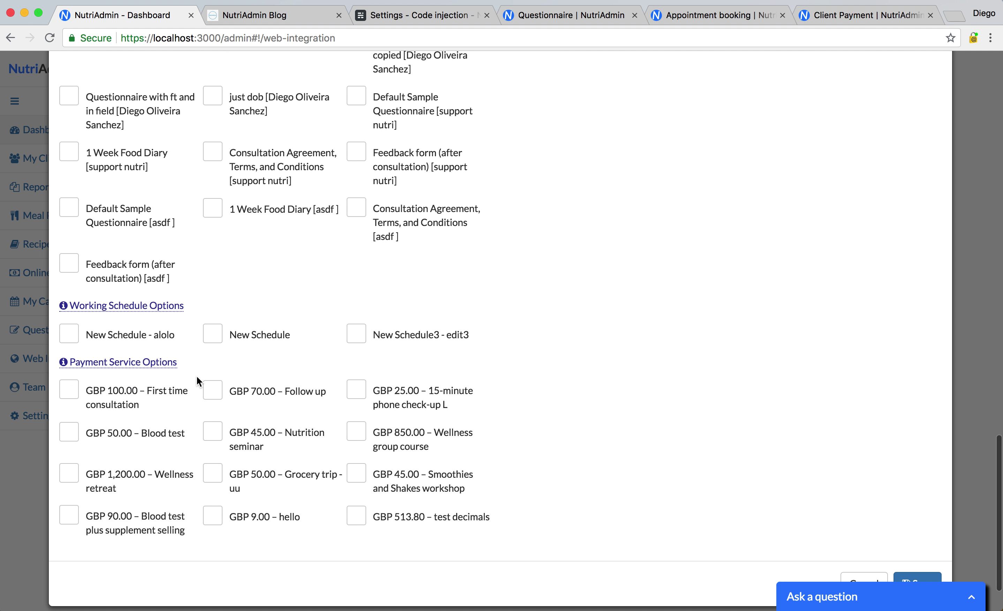
scroll(397, 317, "up", 20)
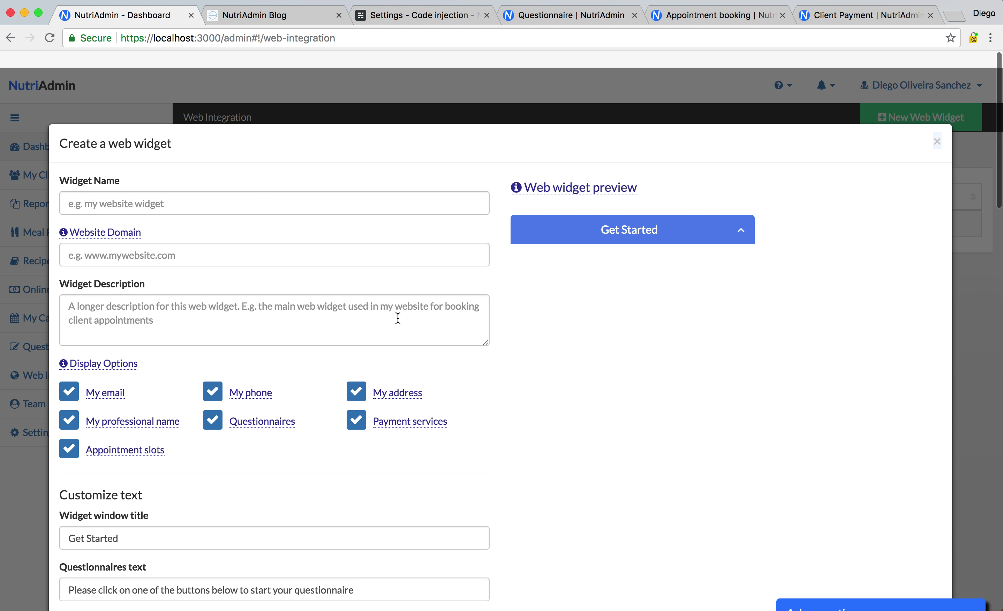
left_click(936, 125)
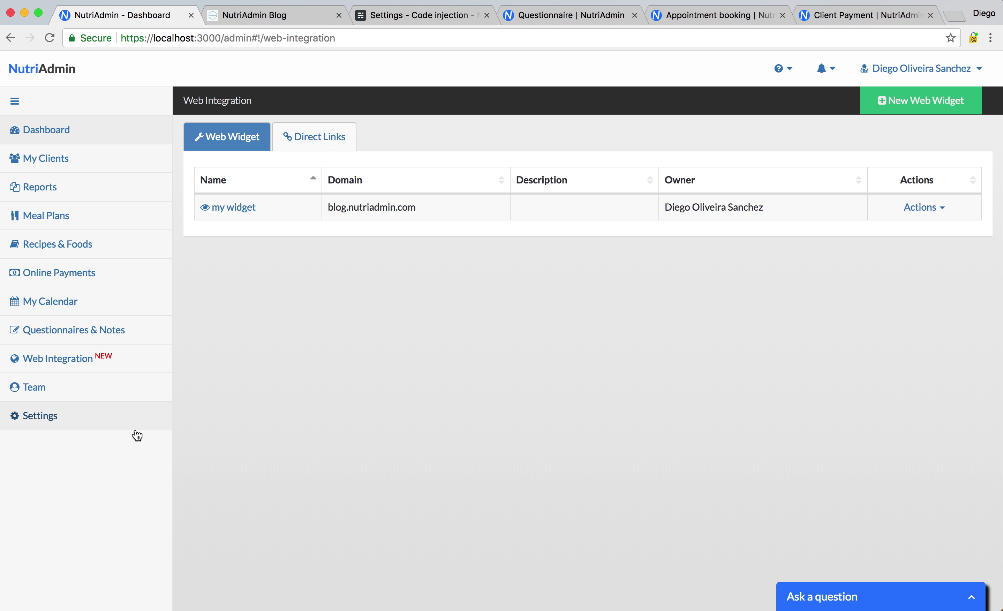
Bring up the install code for 'my widget', select the embed code, and close the dialog with Done
left_click(936, 209)
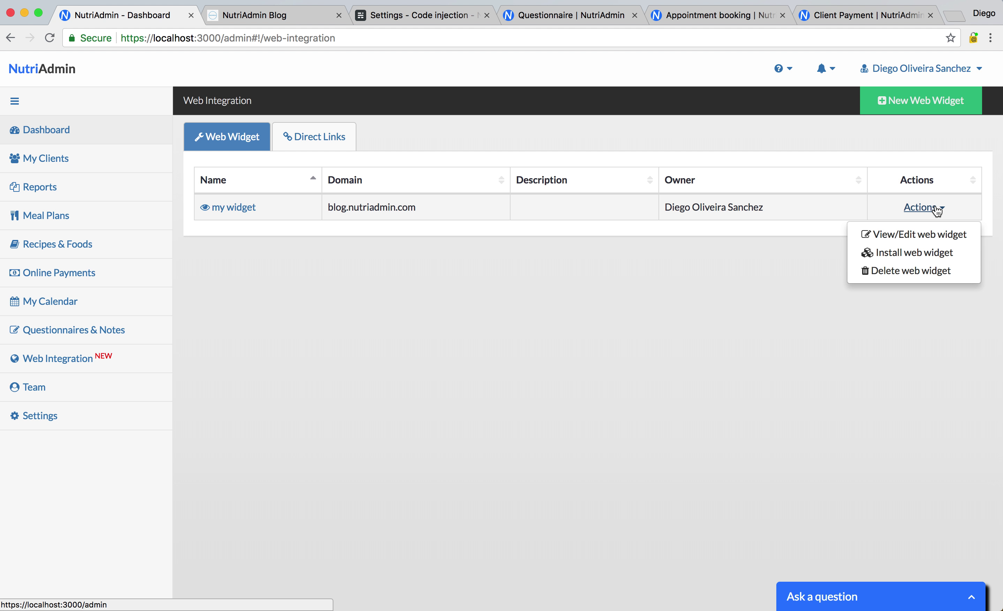
left_click(924, 254)
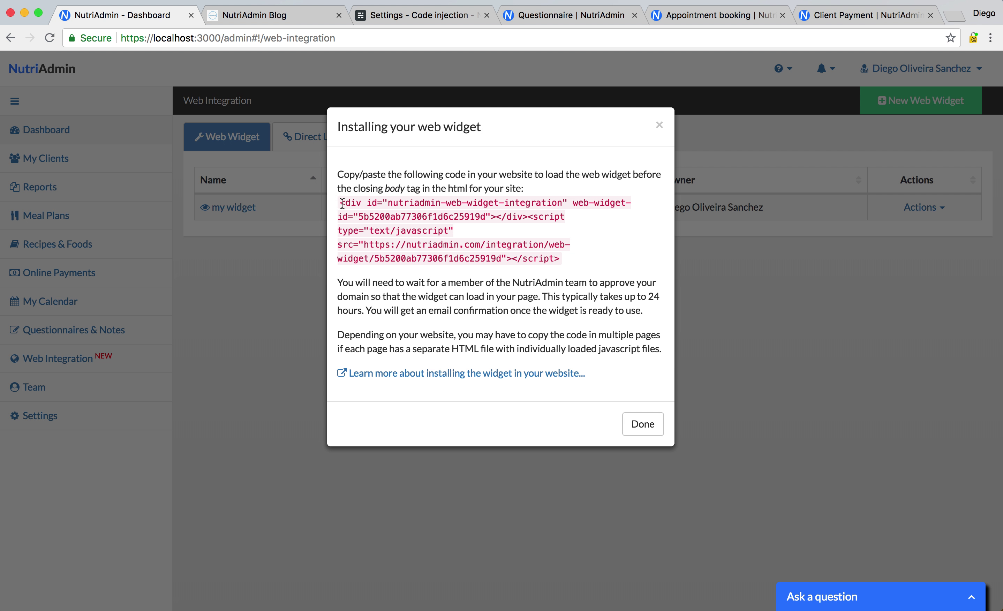
left_click_drag(342, 203, 566, 264)
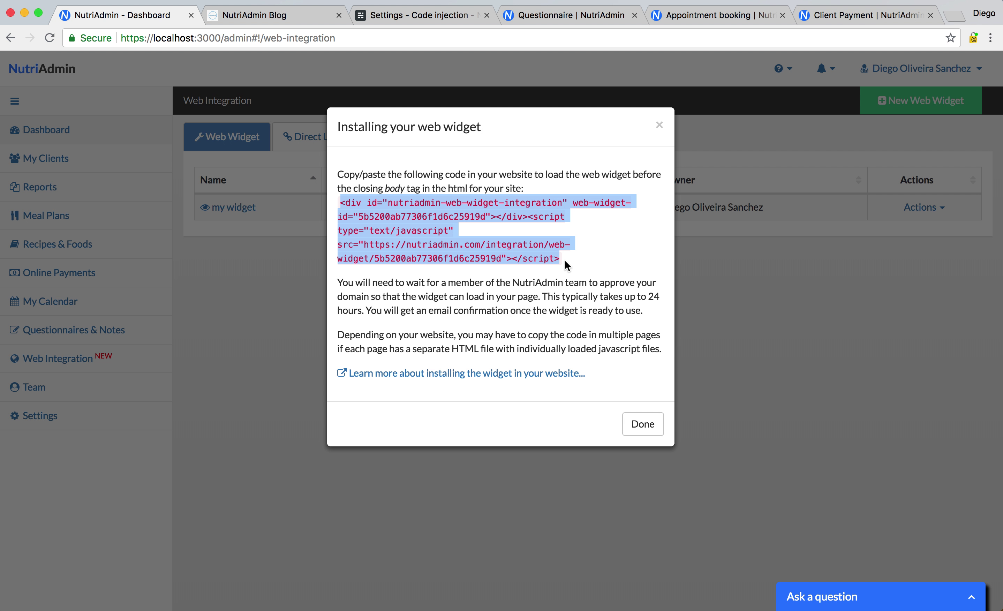
left_click(633, 425)
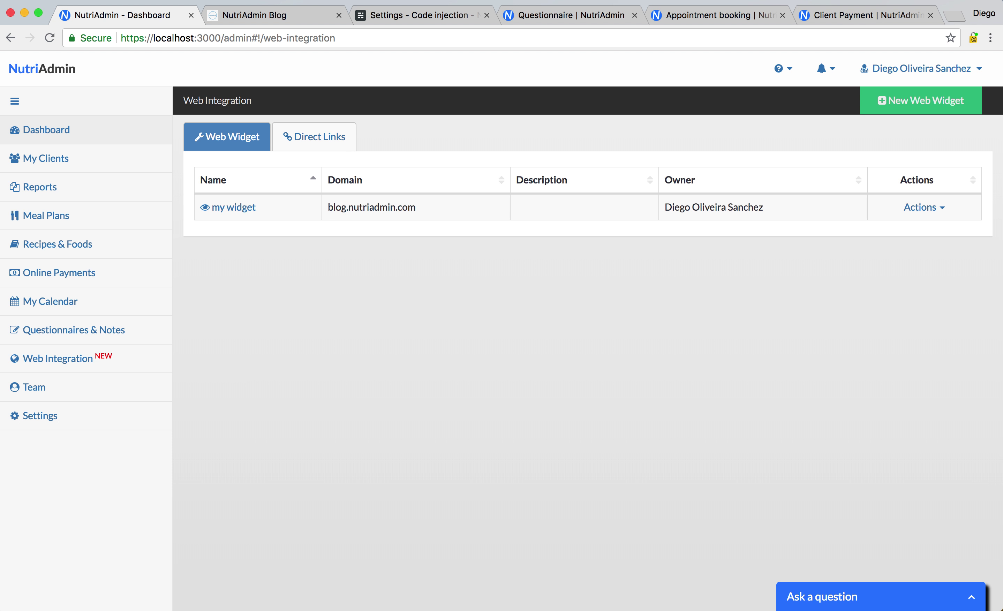
In Ghost's Code injection settings, select the widget embed code on lines 71–72 to check it
left_click(412, 15)
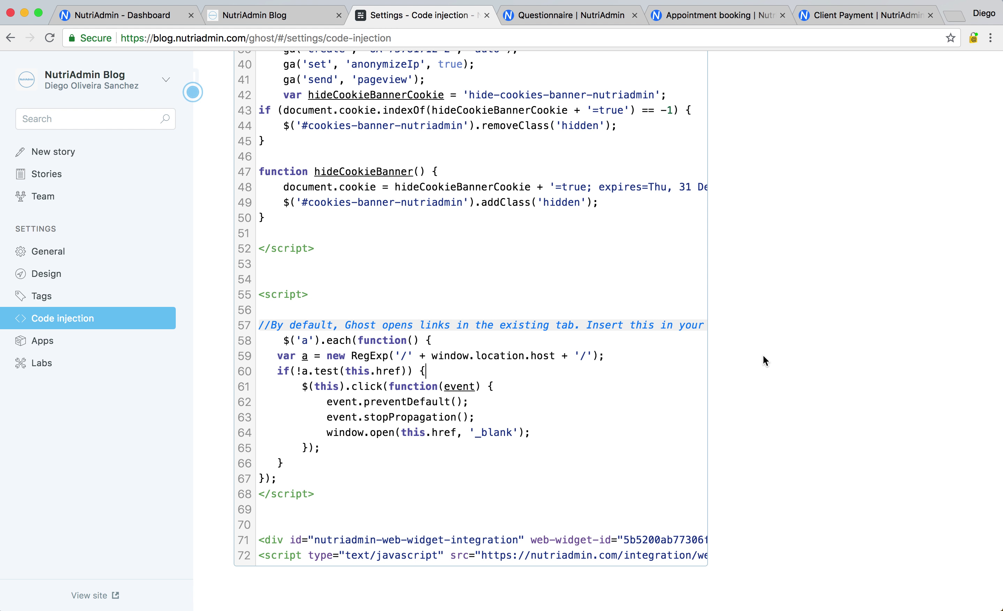
left_click(769, 477)
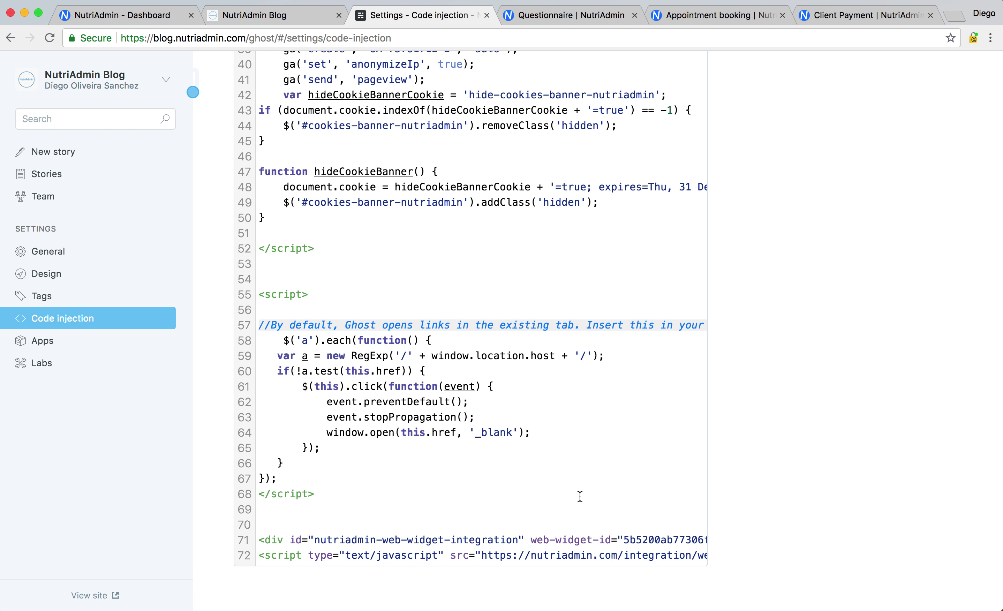
left_click(337, 515)
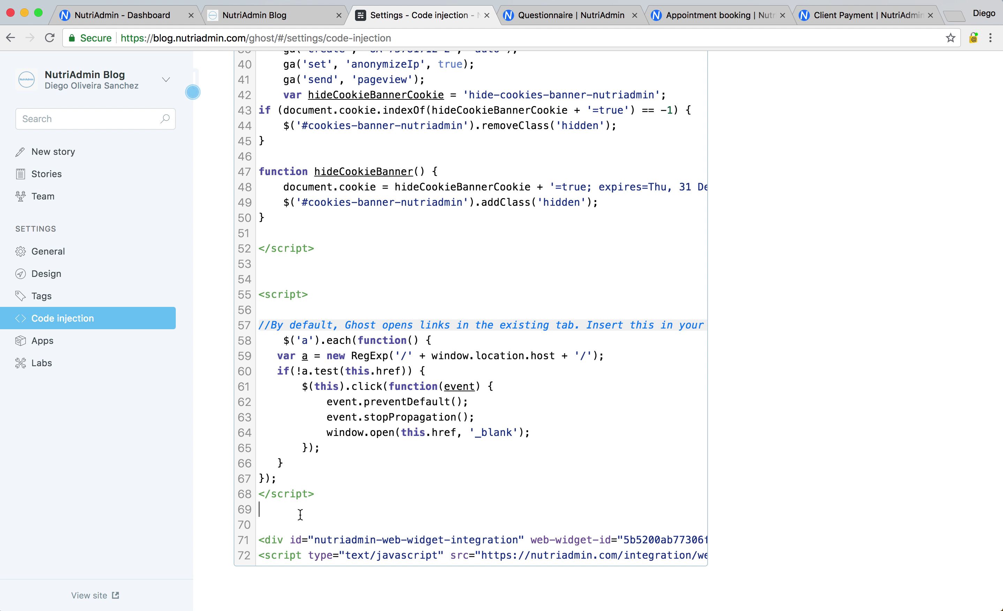
left_click_drag(262, 540, 286, 563)
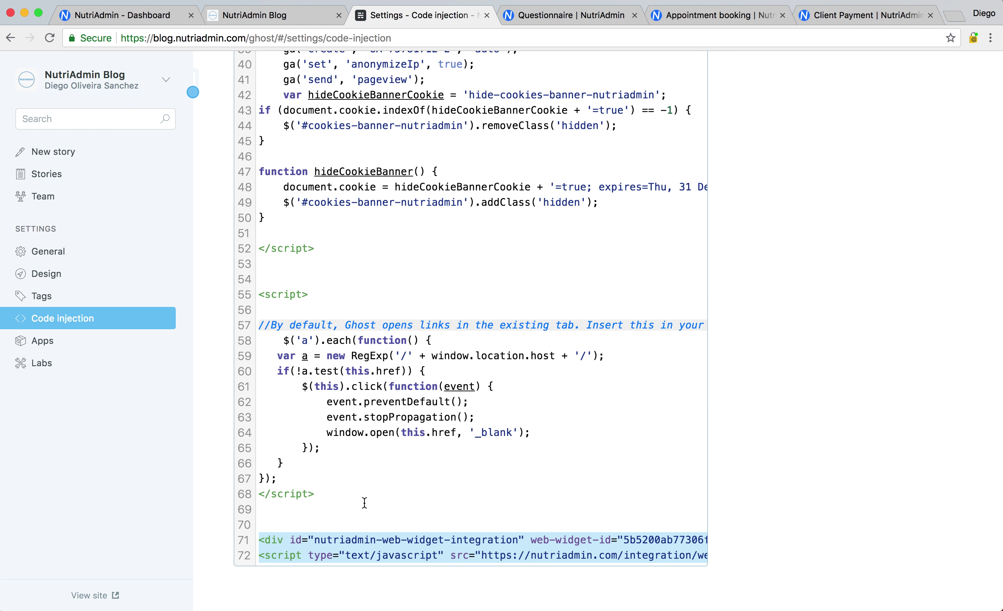
left_click(453, 522)
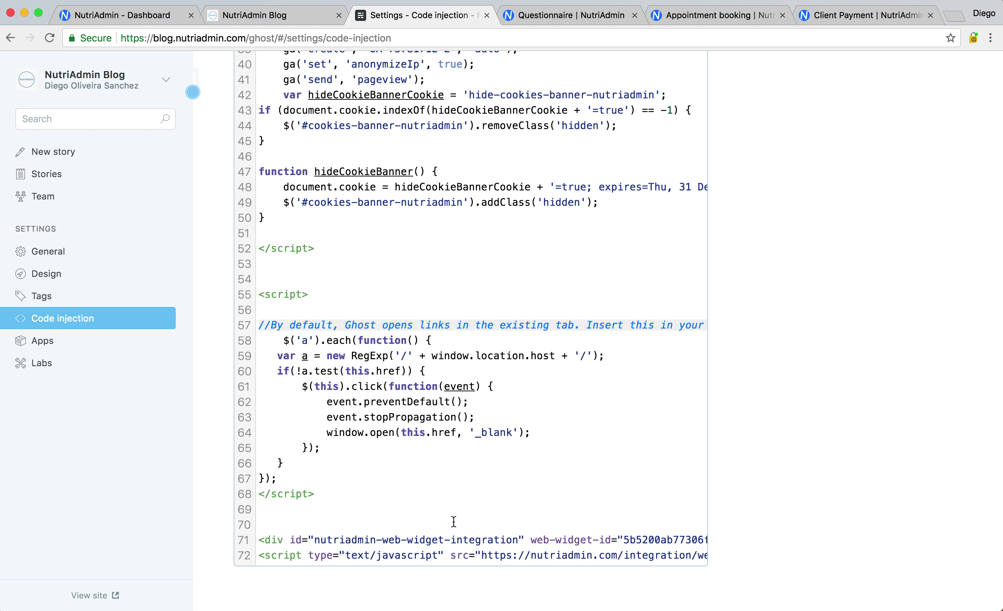
left_click(792, 493)
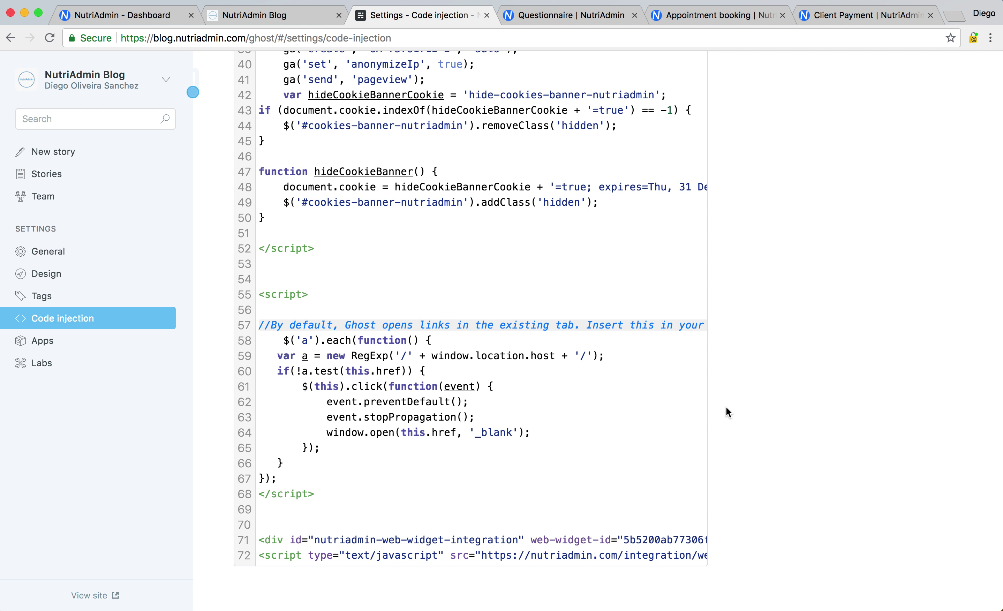
Expand the NutriAdmin widget on the live blog and open a questionnaire from its list
left_click(274, 17)
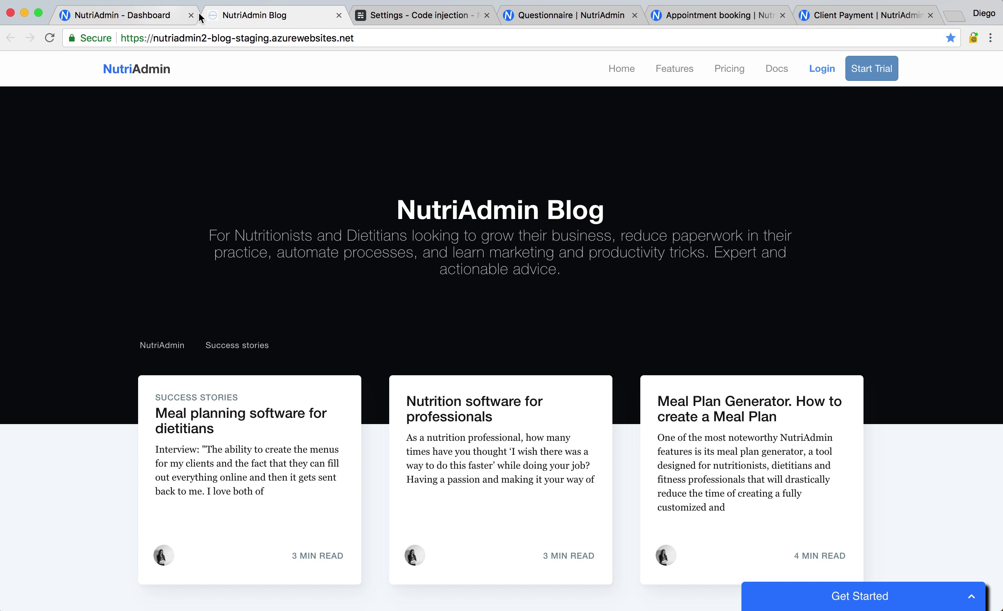
left_click(854, 596)
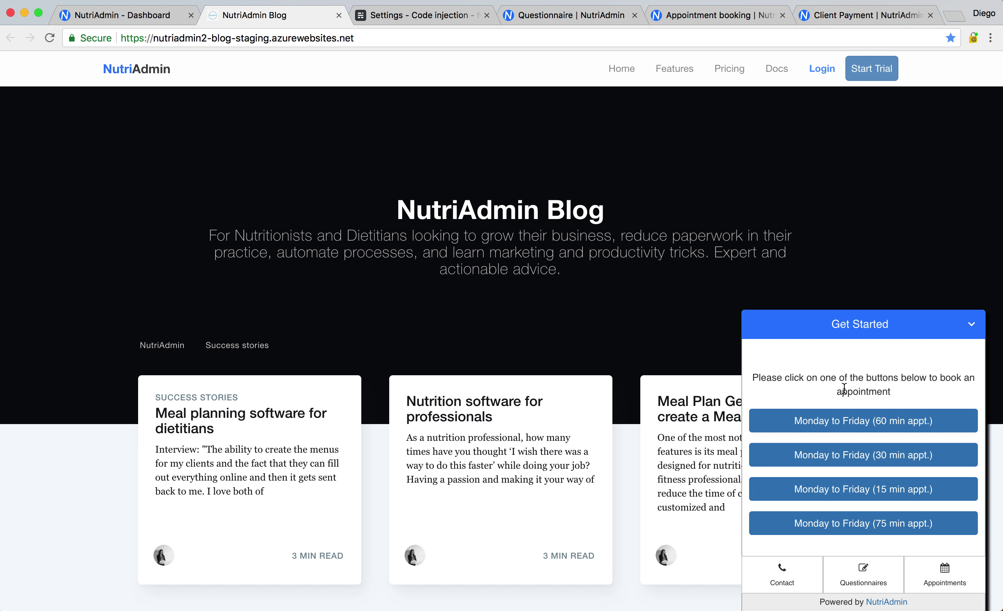
scroll(655, 354, "down", 15)
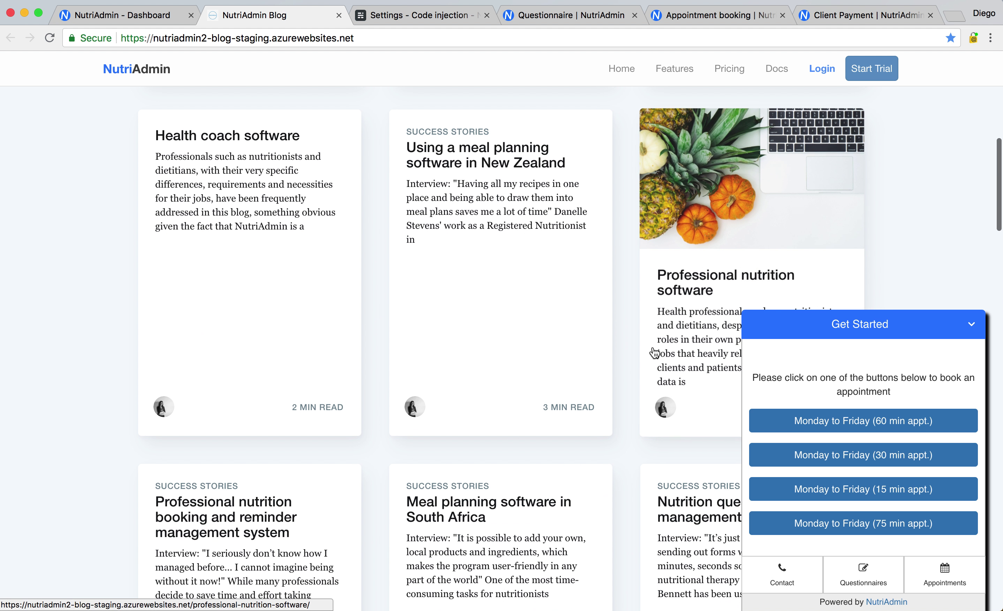
left_click(858, 572)
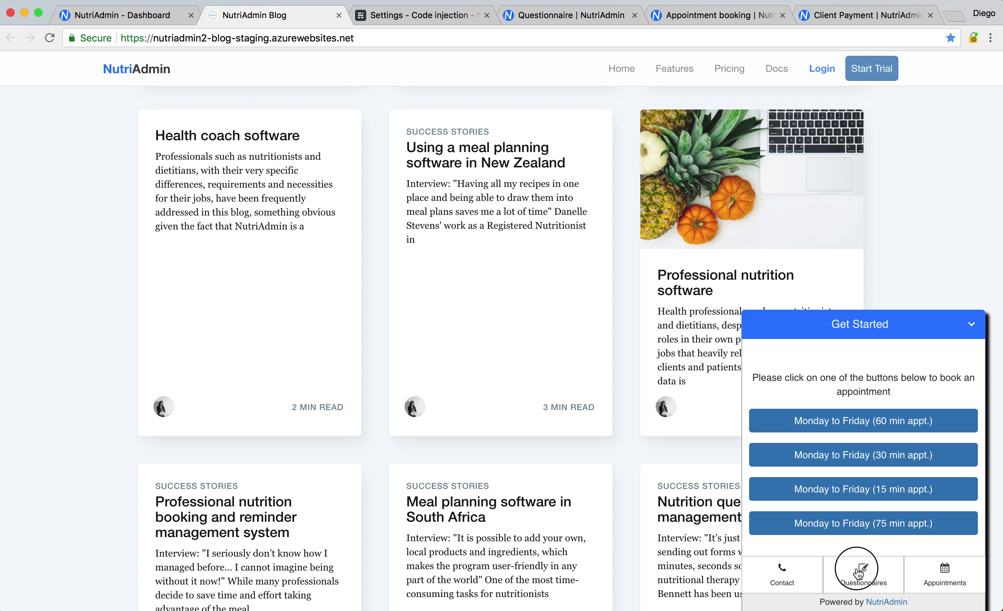
left_click(560, 12)
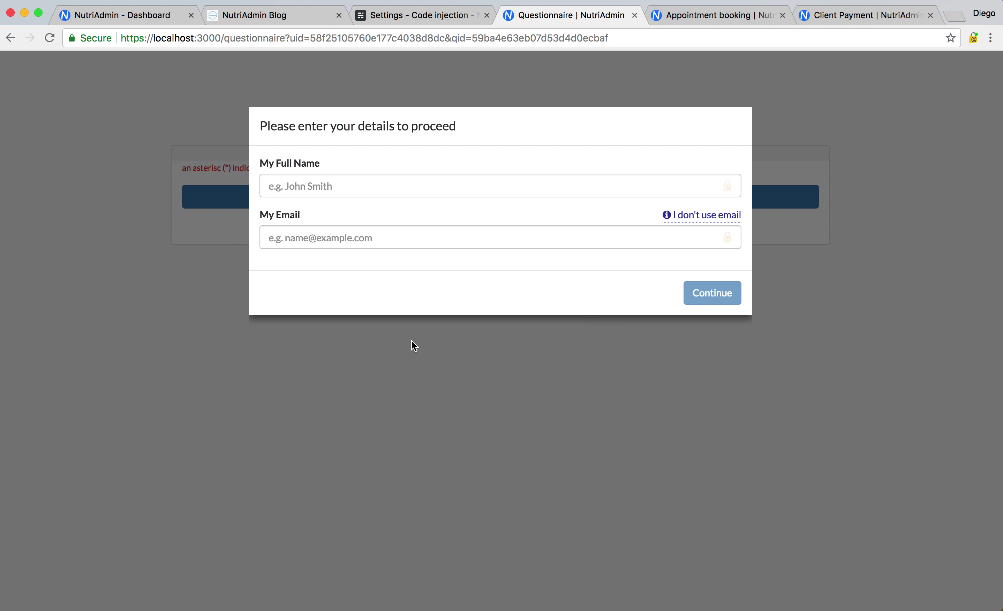
Enter the client's full name and email address, then continue to the questionnaire
left_click(291, 185)
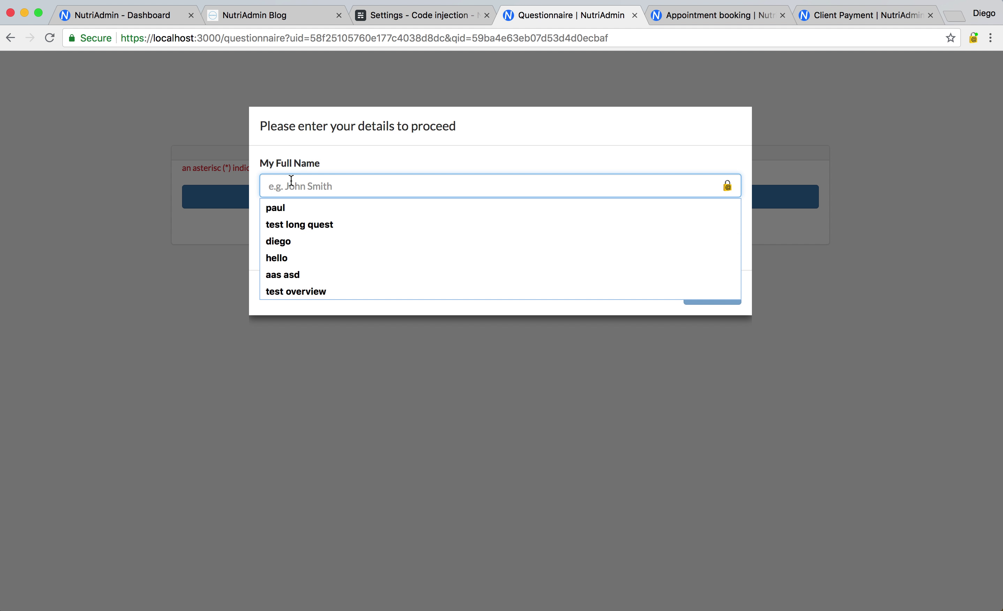
type("diego")
key("Tab")
key("Tab")
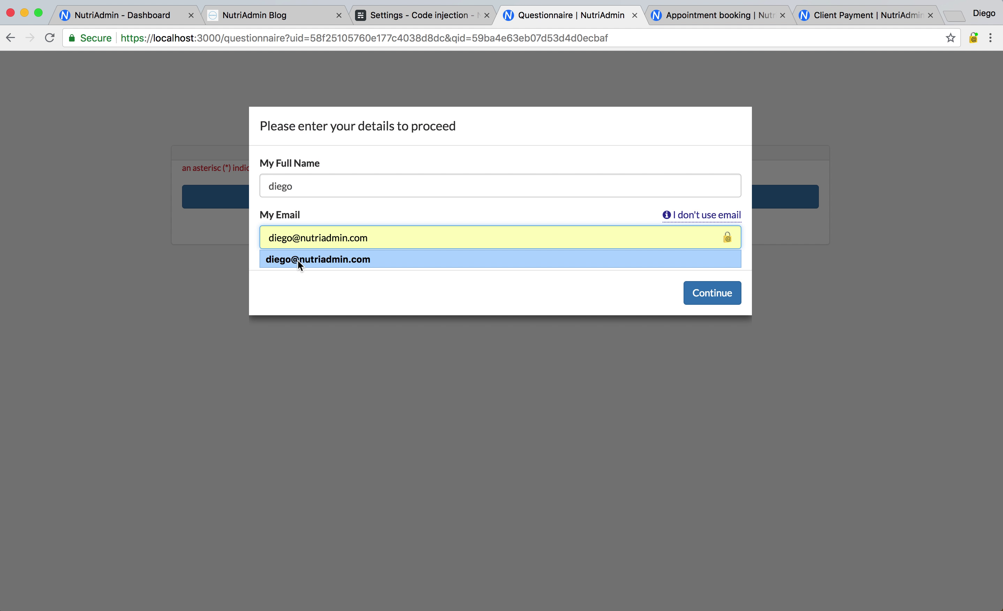
left_click(298, 260)
left_click(319, 187)
type("example")
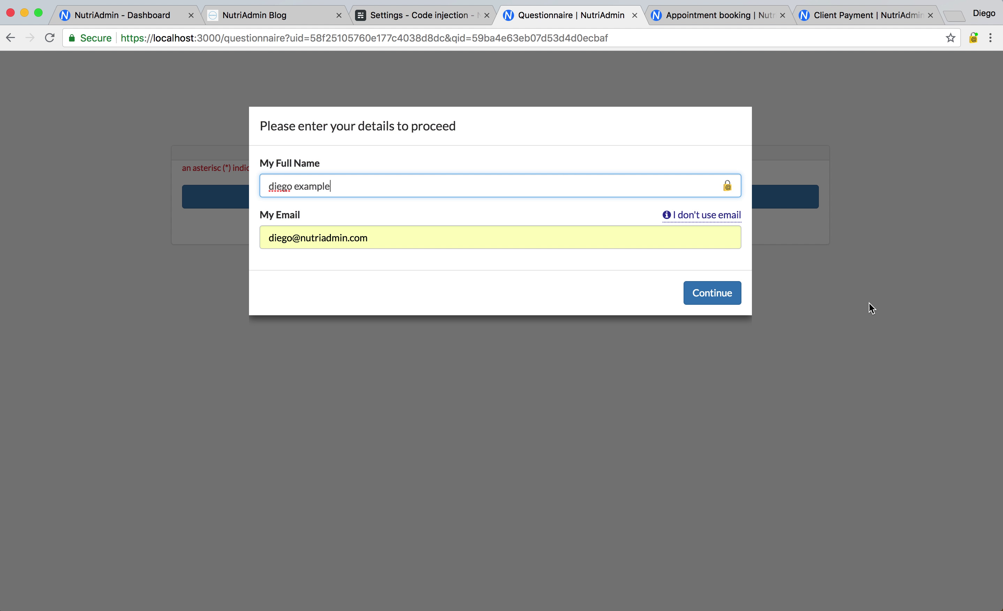
left_click(700, 292)
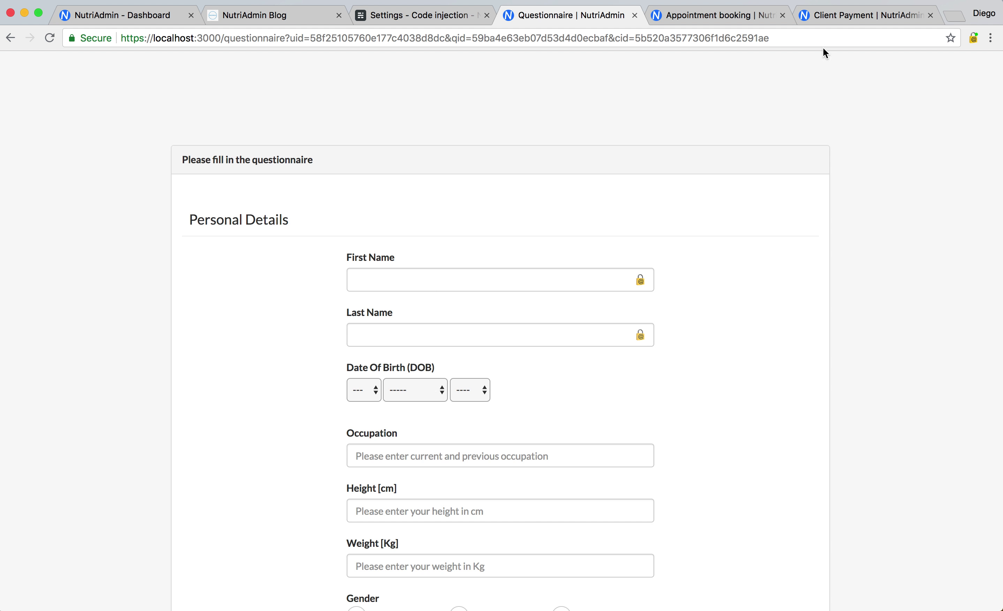
Fill in First Name 'sample' and Last Name 'data' on the questionnaire form
scroll(242, 428, "down", 2)
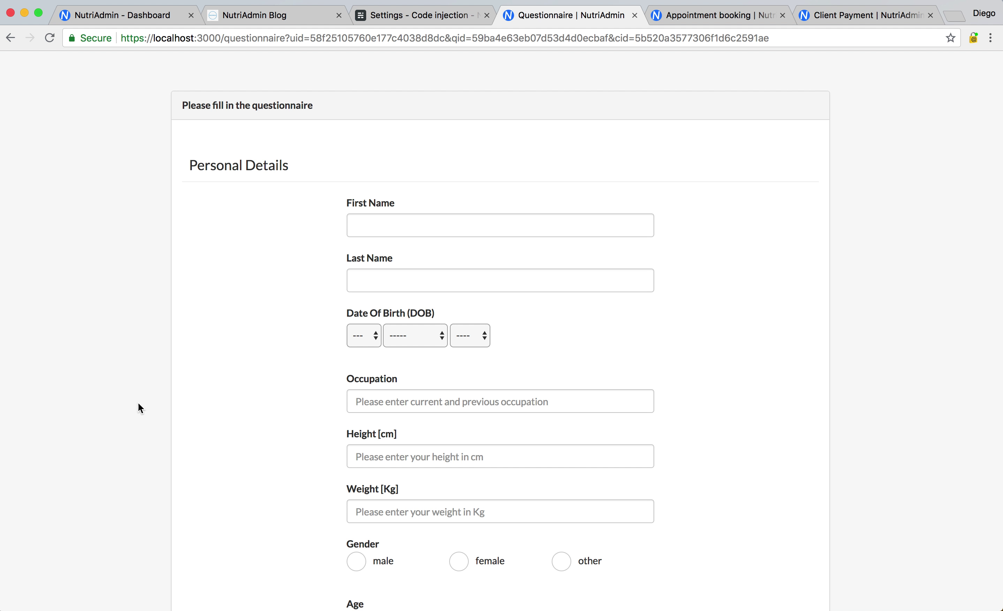
scroll(152, 313, "down", 1)
scroll(233, 533, "down", 3)
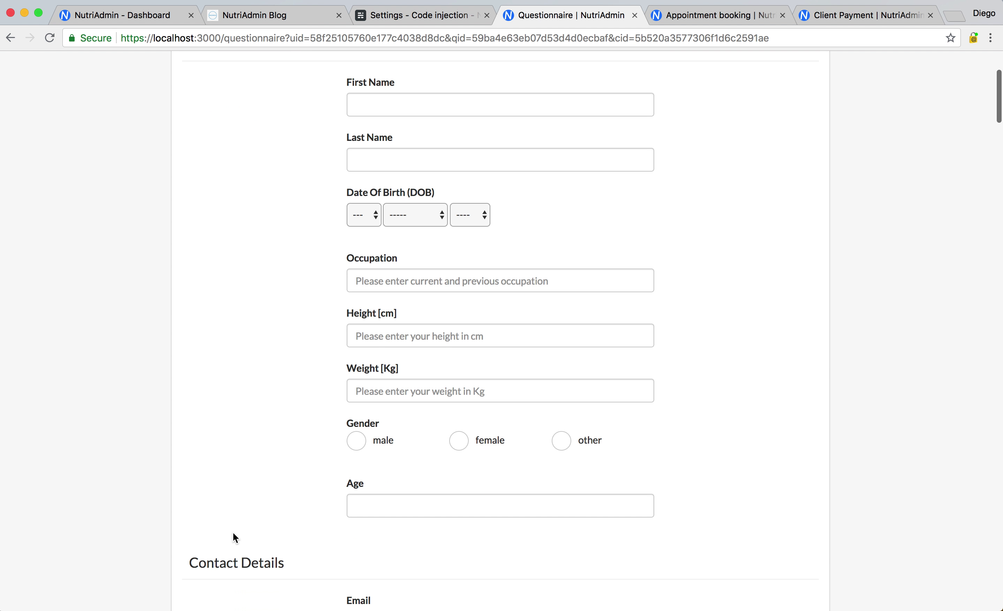
scroll(248, 401, "up", 4)
left_click(367, 212)
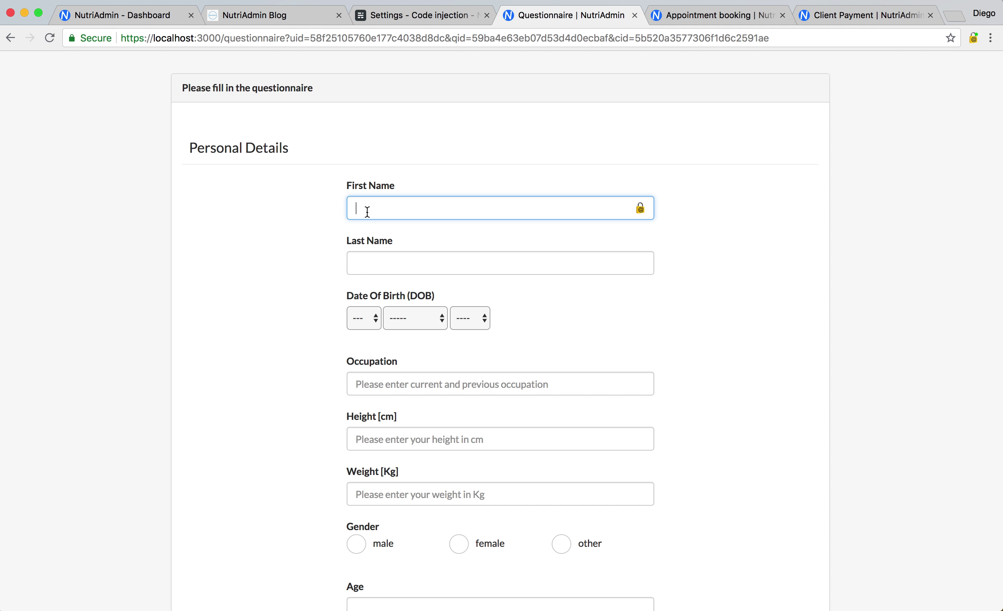
left_click(356, 262)
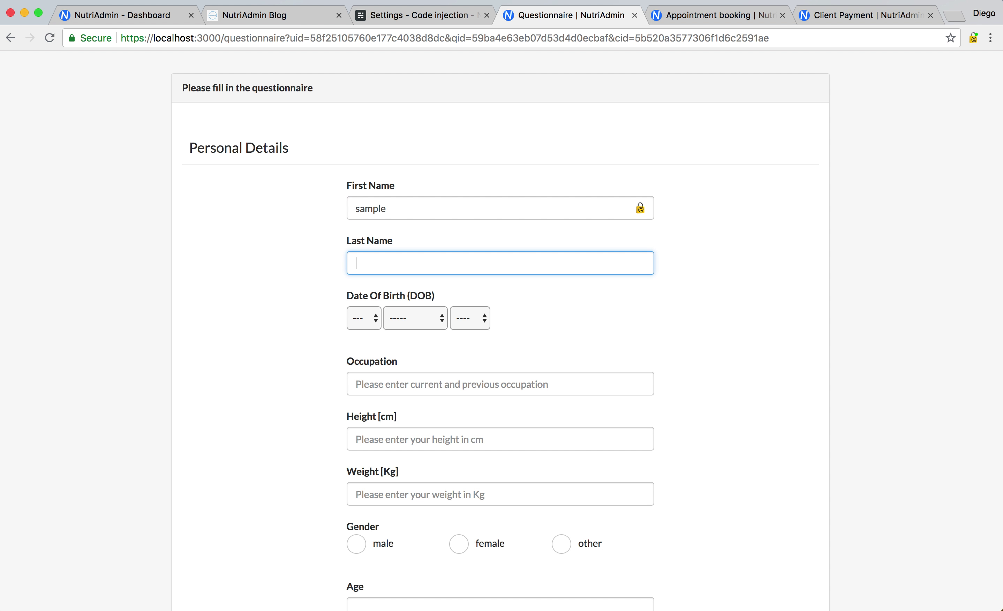
left_click(260, 351)
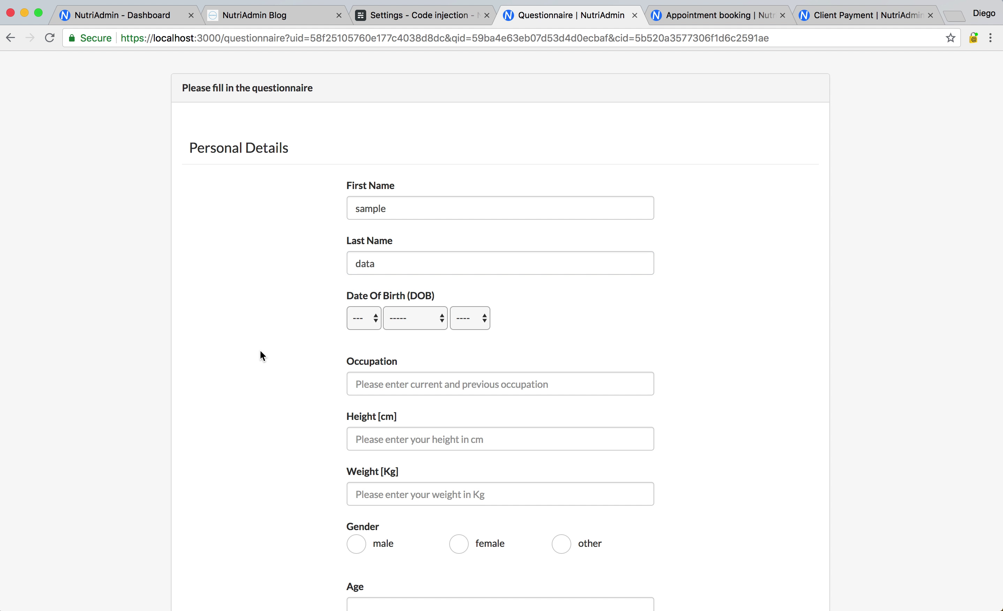
Submit and confirm the questionnaire, then return to the NutriAdmin dashboard
scroll(260, 351, "down", 15)
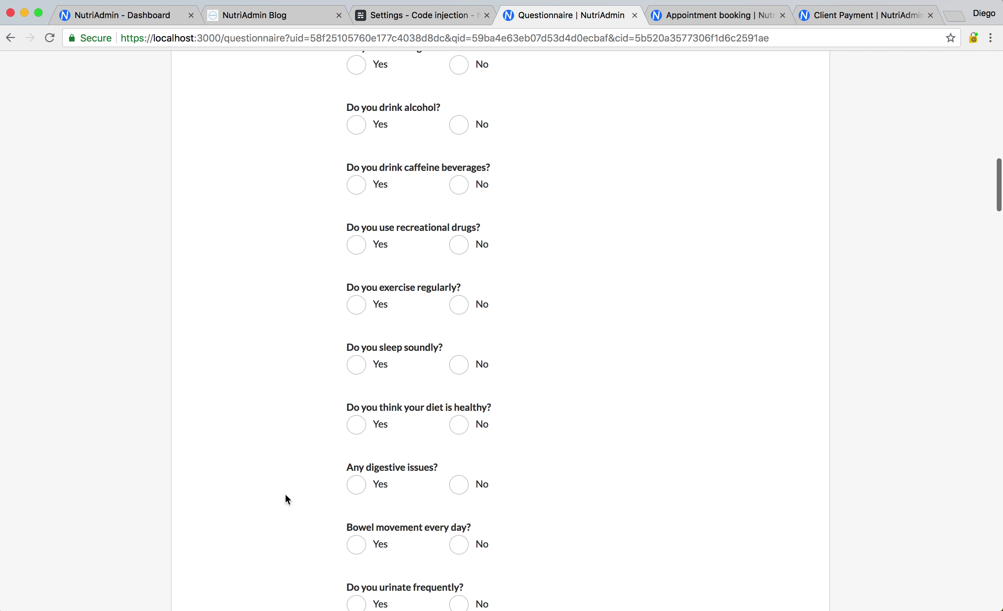
scroll(246, 473, "down", 20)
scroll(142, 432, "up", 8)
scroll(142, 433, "down", 15)
scroll(141, 431, "down", 8)
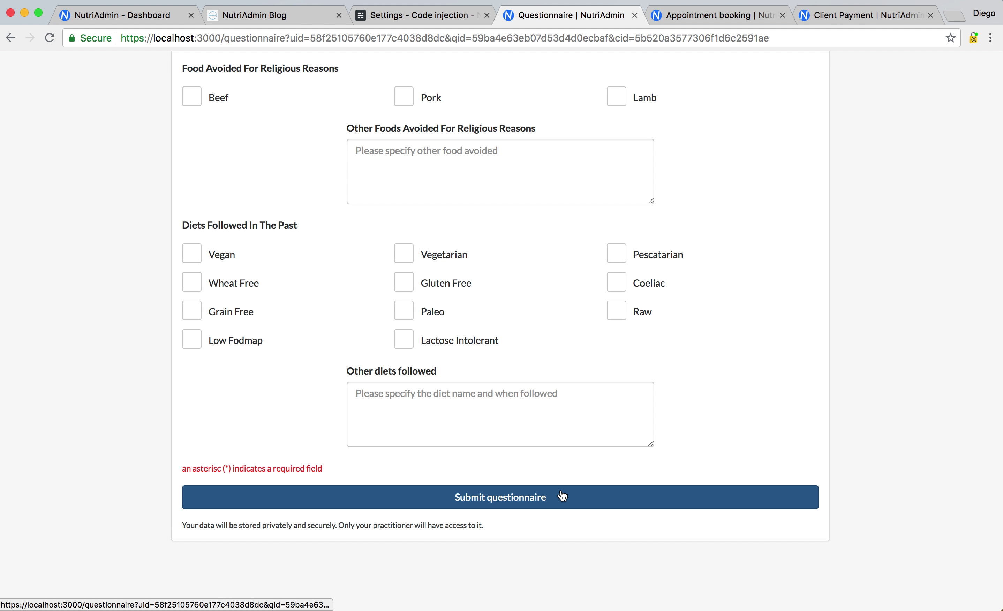
left_click(563, 496)
left_click(593, 267)
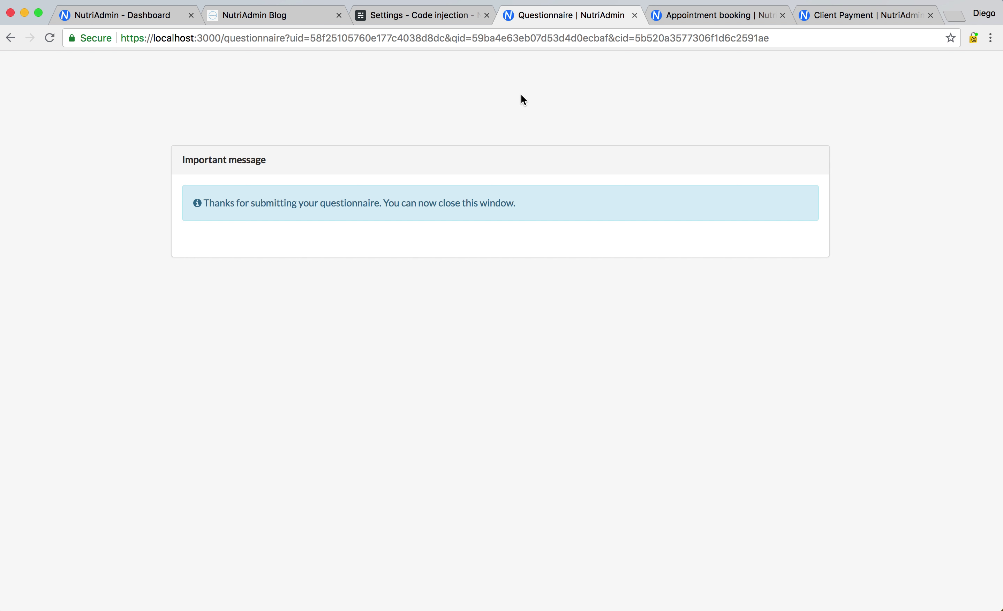
left_click(111, 16)
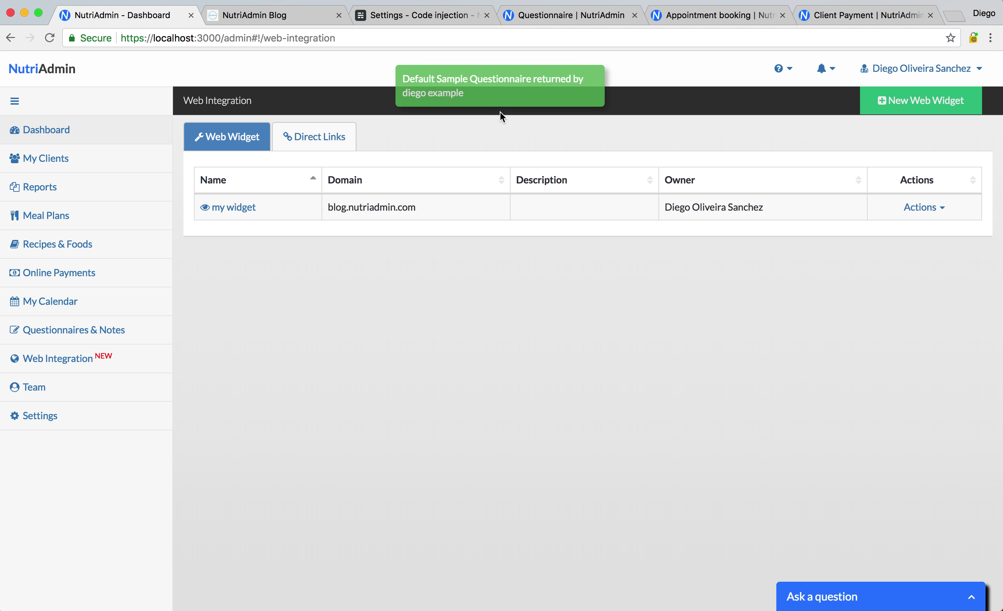
Under My Clients' Pending Approval, view the newest client who submitted the questionnaire
left_click(99, 160)
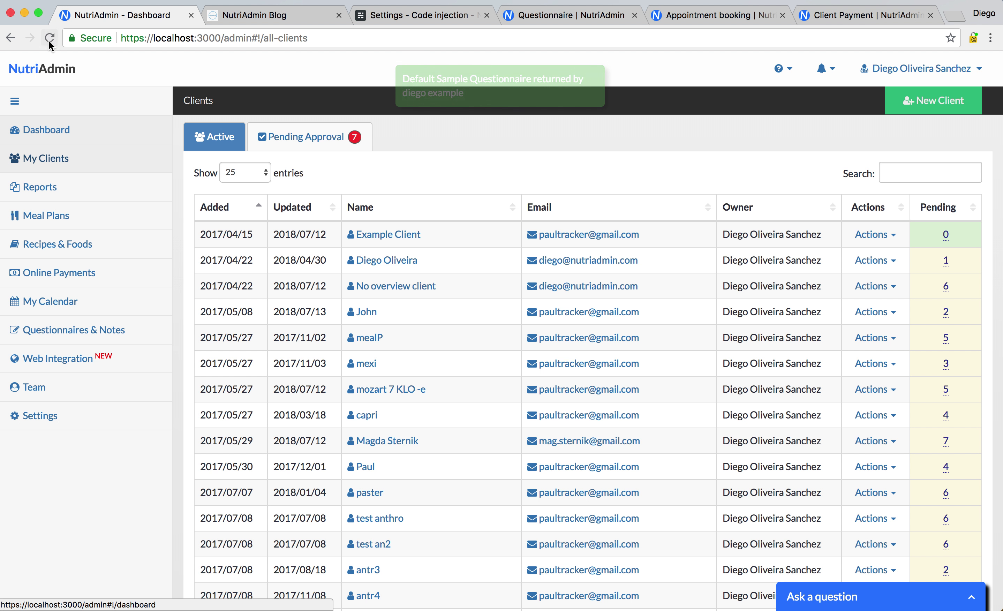
left_click(50, 38)
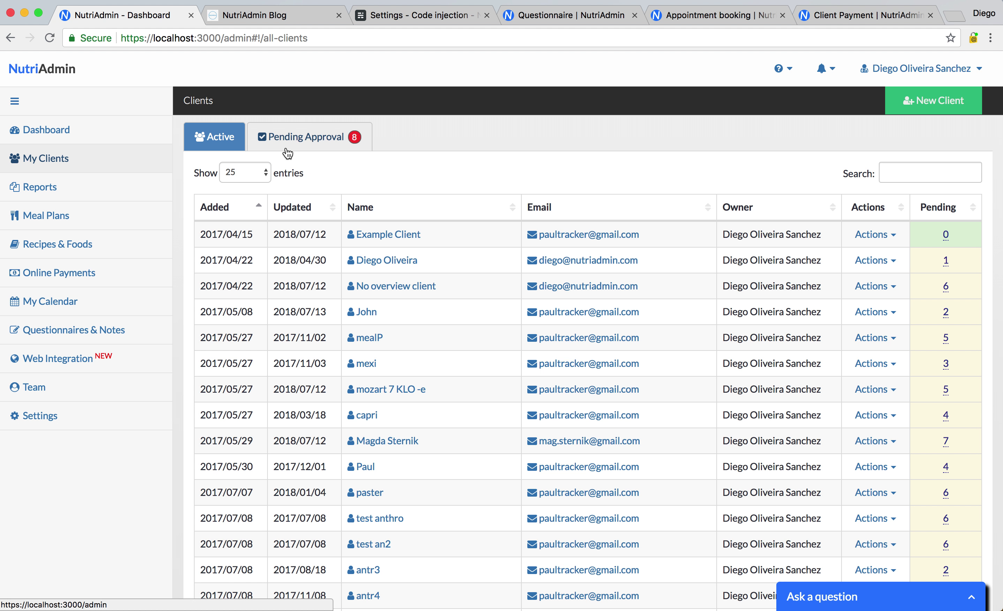
left_click(287, 152)
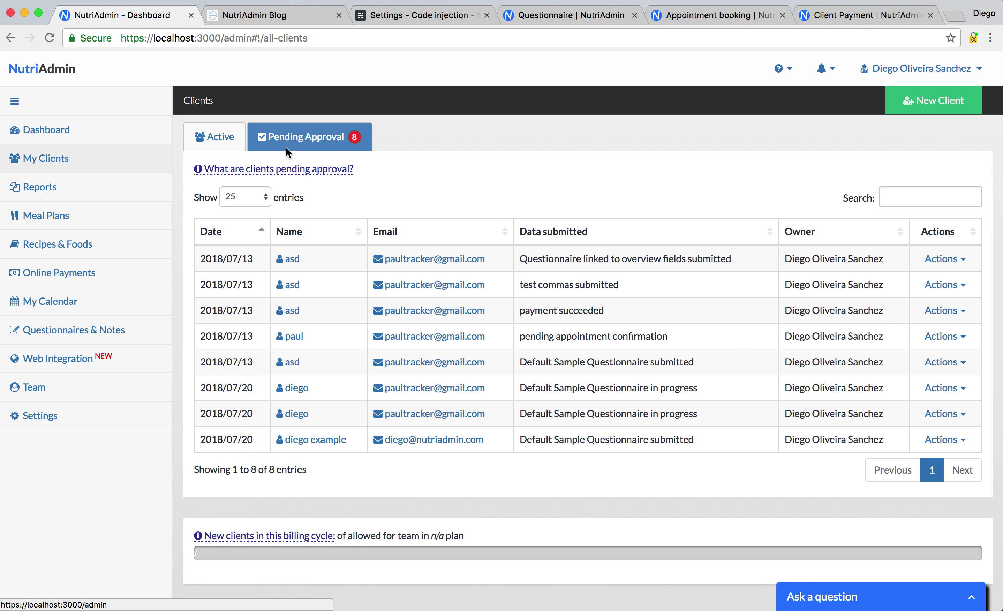
left_click(231, 231)
triple_click(568, 310)
left_click(568, 310)
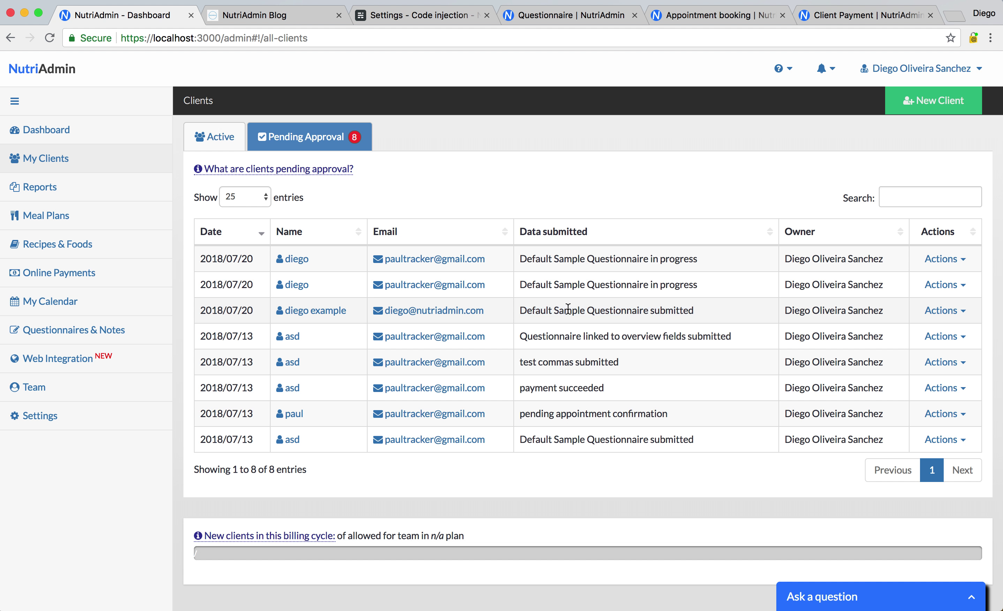
left_click(945, 310)
left_click(919, 337)
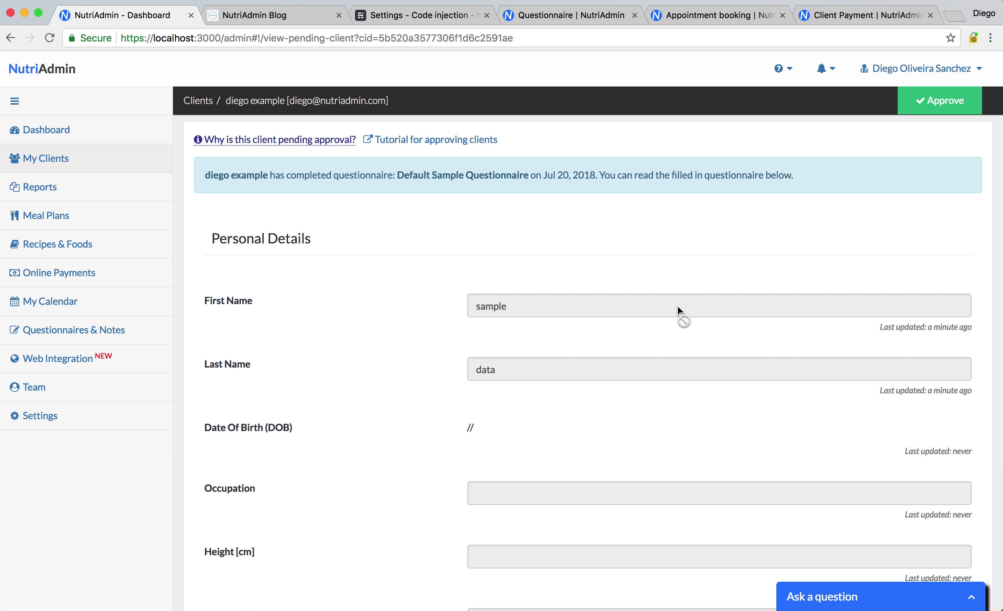
scroll(378, 289, "down", 1)
double_click(490, 275)
double_click(492, 337)
left_click(444, 415)
scroll(444, 414, "down", 3)
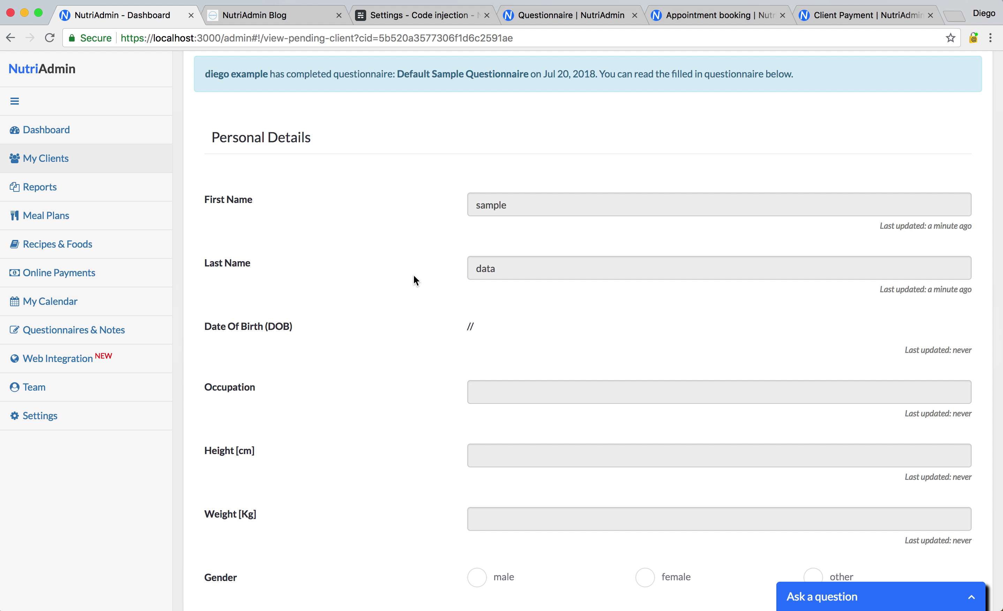
scroll(654, 228, "up", 3)
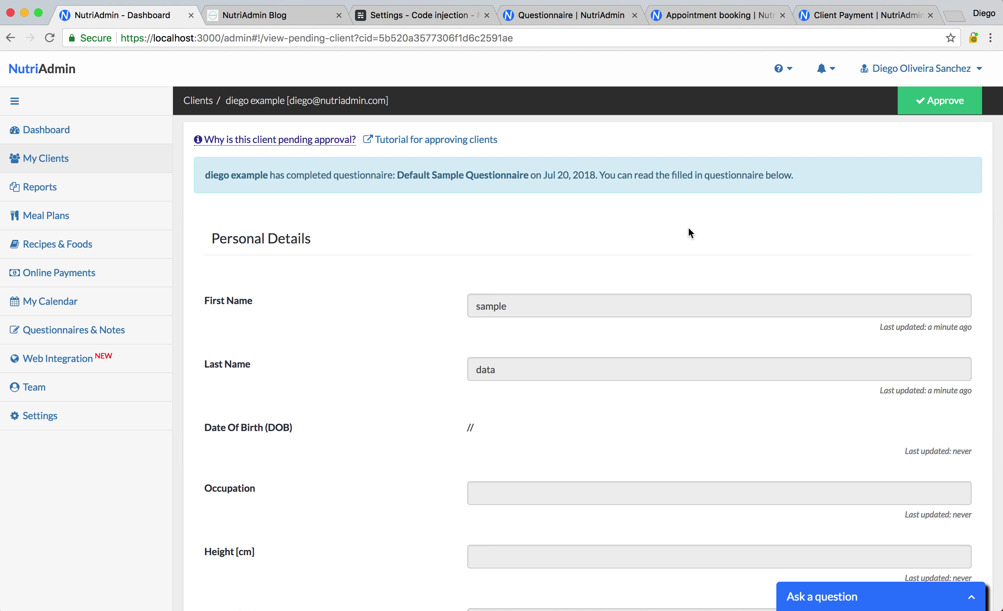
left_click(930, 101)
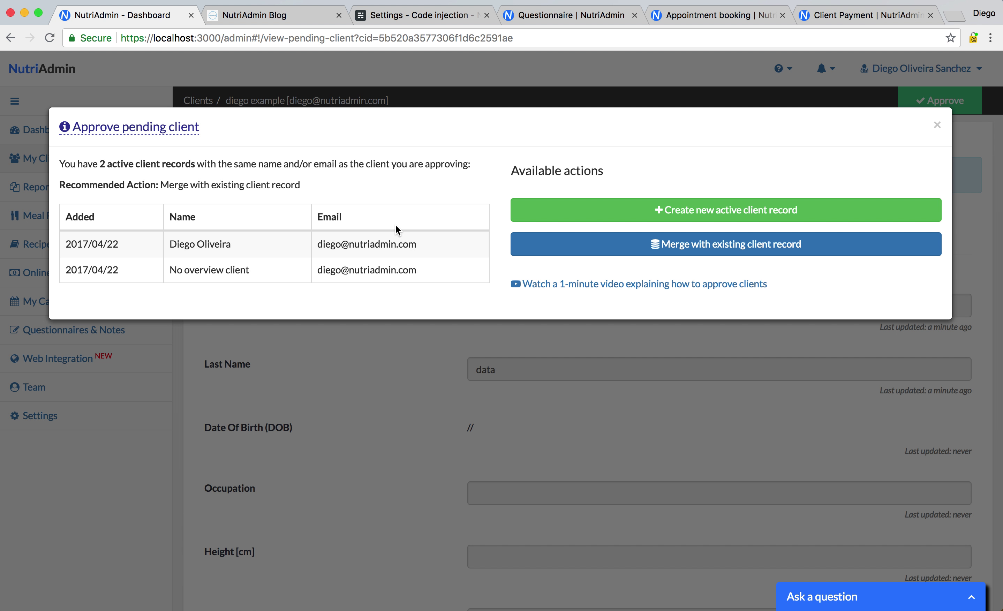
left_click(937, 125)
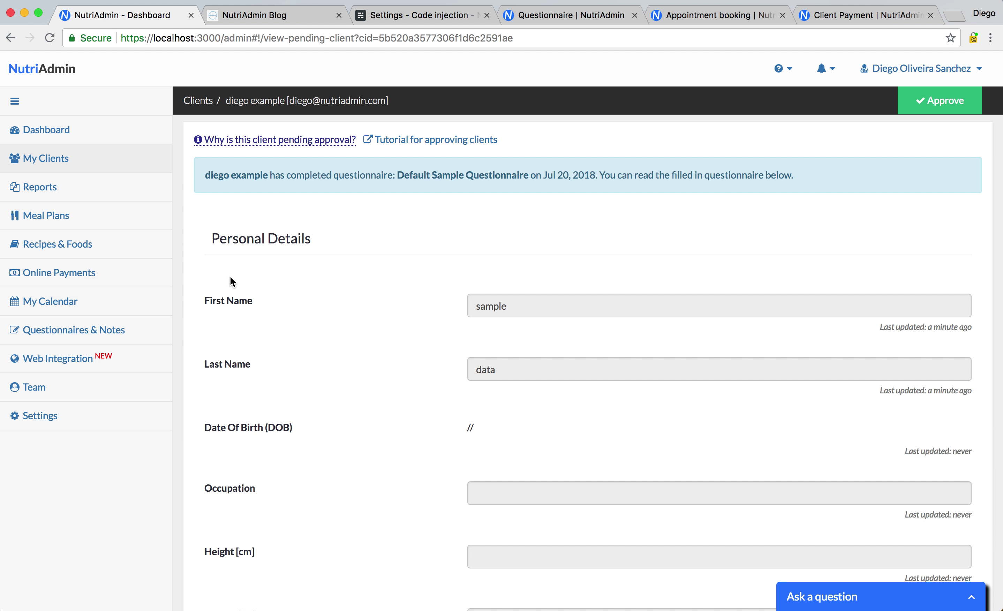
Autofill the client's name and email on the booking page, continue to the calendar, then view the questionnaire tab
left_click(689, 14)
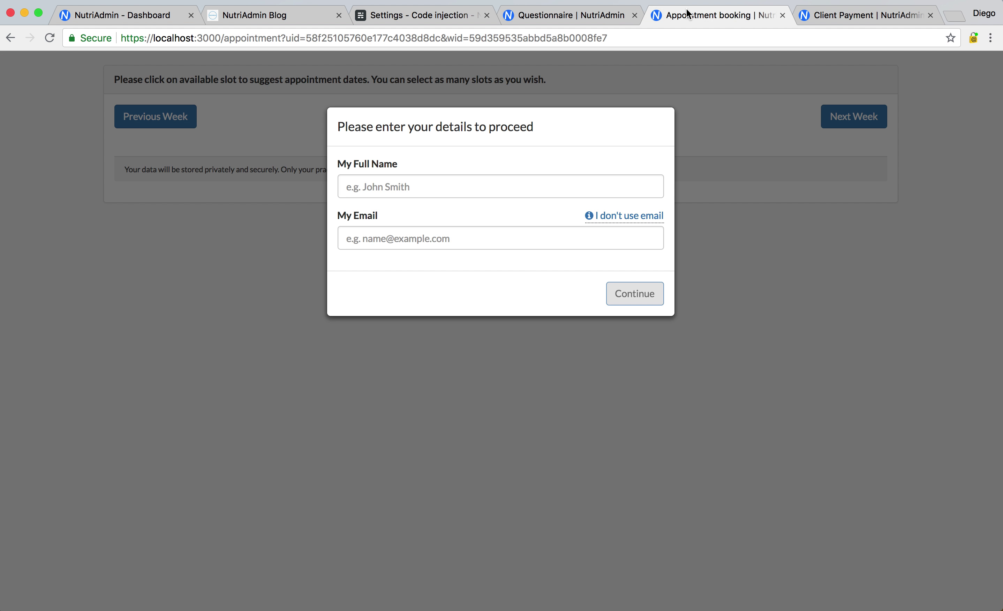
left_click(383, 178)
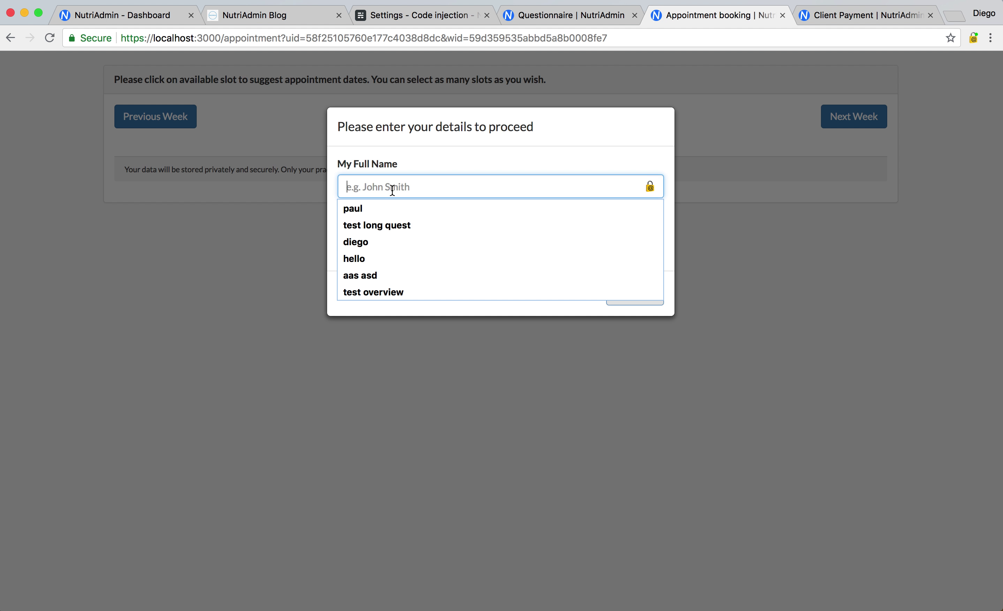
type("diego")
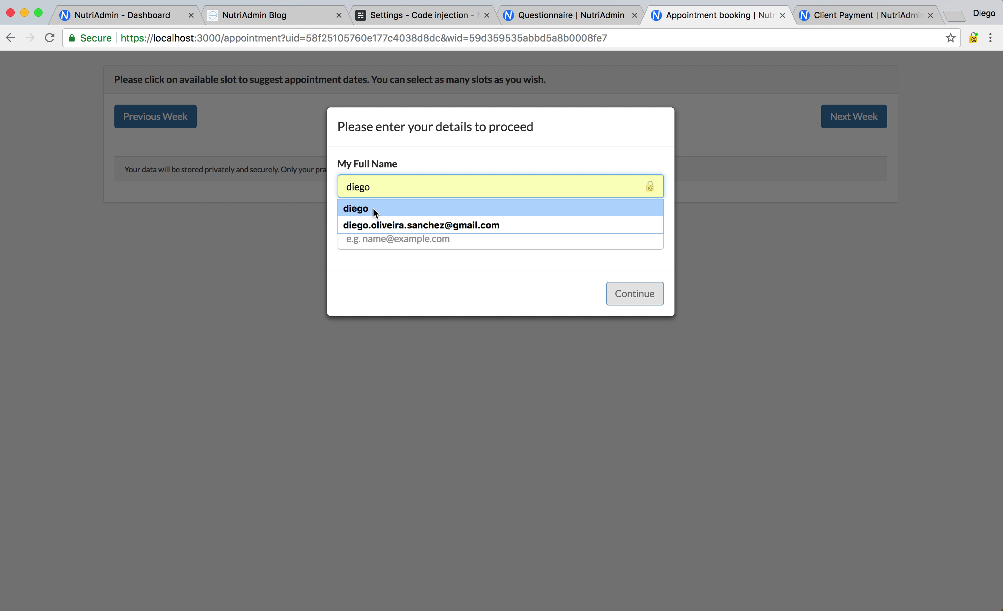
left_click(373, 208)
left_click(373, 238)
key("Down")
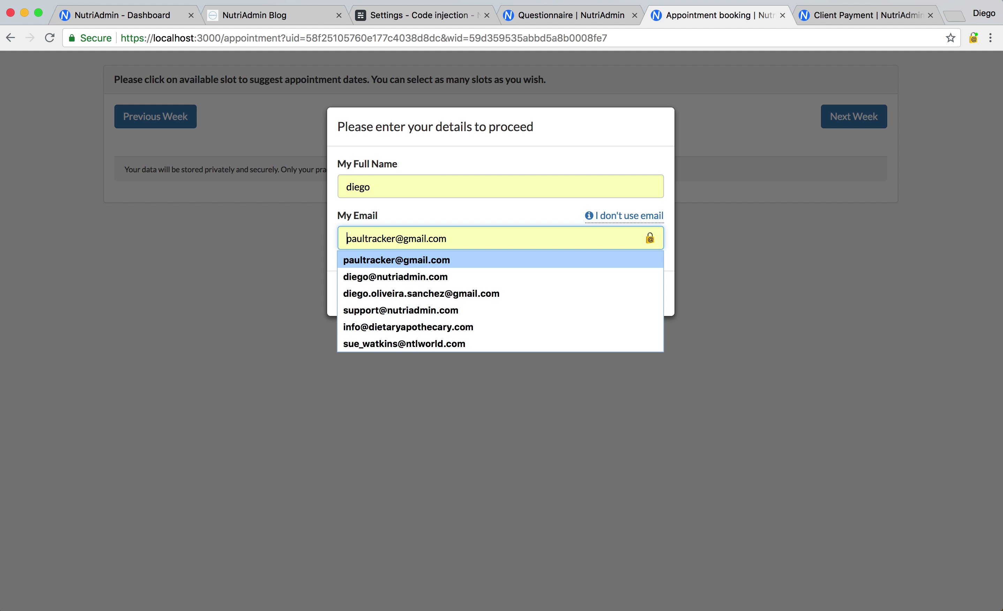
key("Down")
key("Return")
left_click(639, 293)
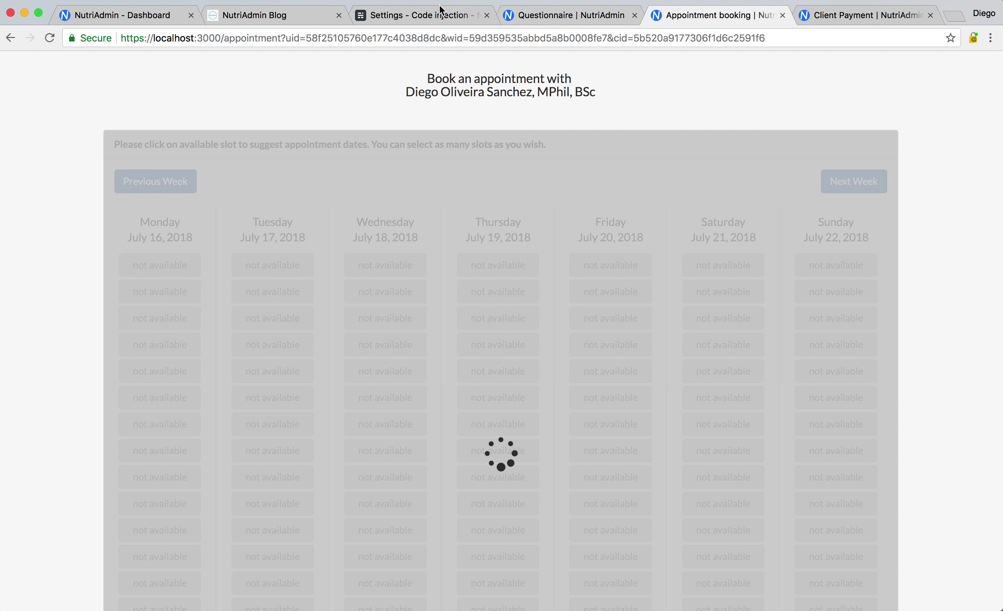
left_click(428, 16)
left_click(521, 17)
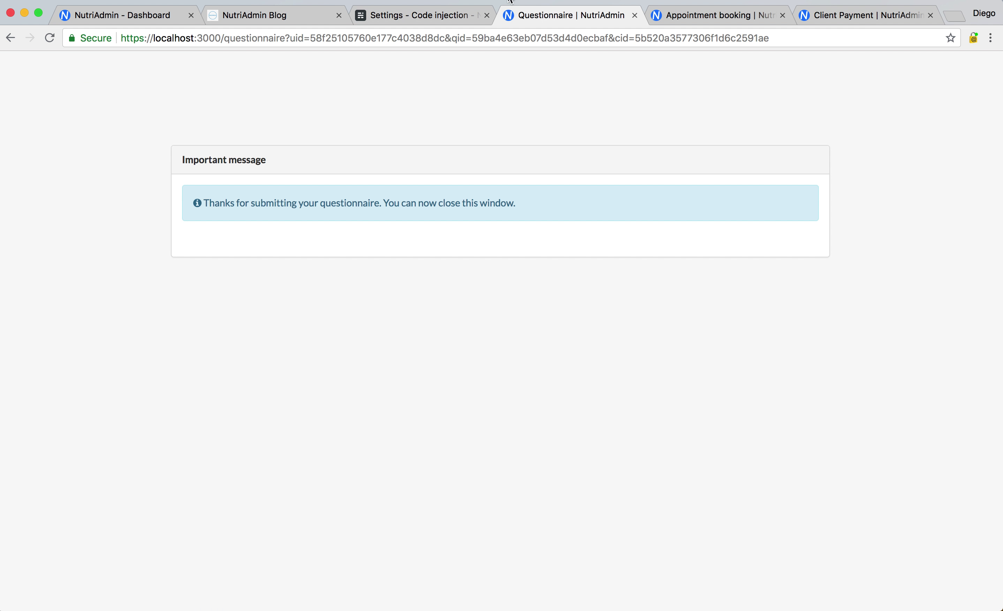
Back on the blog, collapse and re-expand the Get Started widget
left_click(291, 15)
scroll(306, 204, "up", 10)
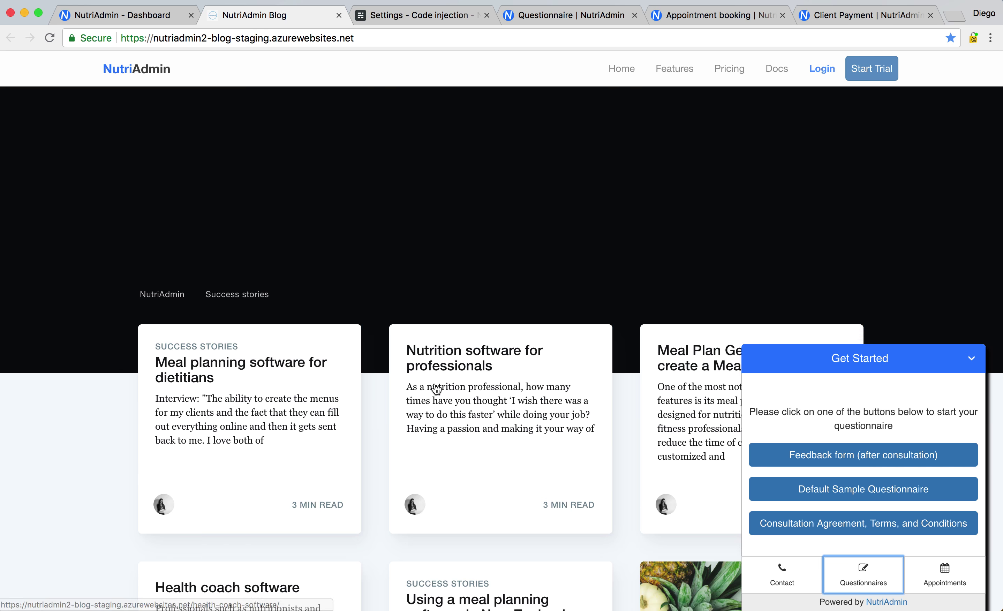
scroll(390, 329, "down", 7)
scroll(220, 582, "down", 5)
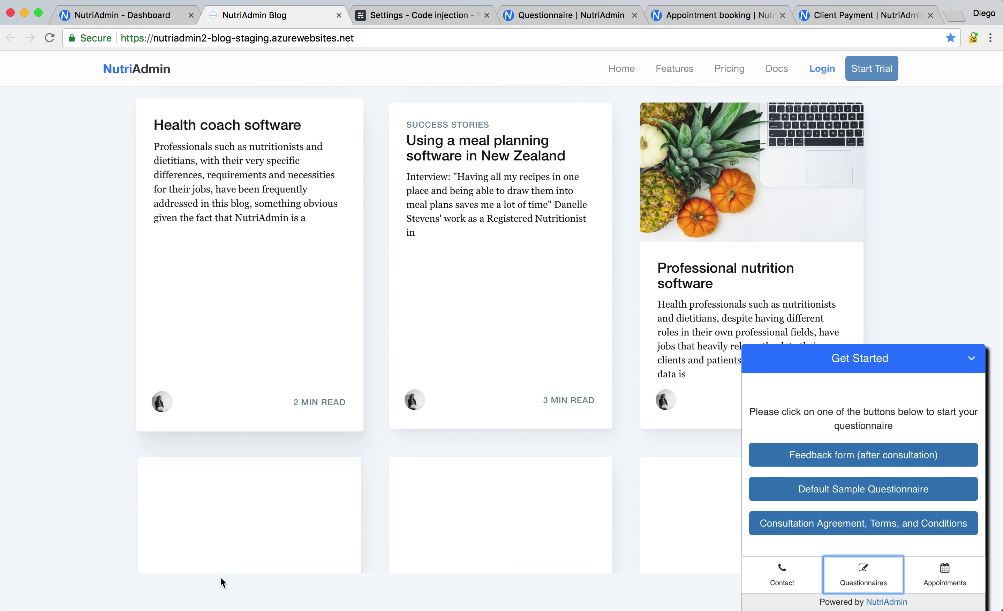
left_click(877, 371)
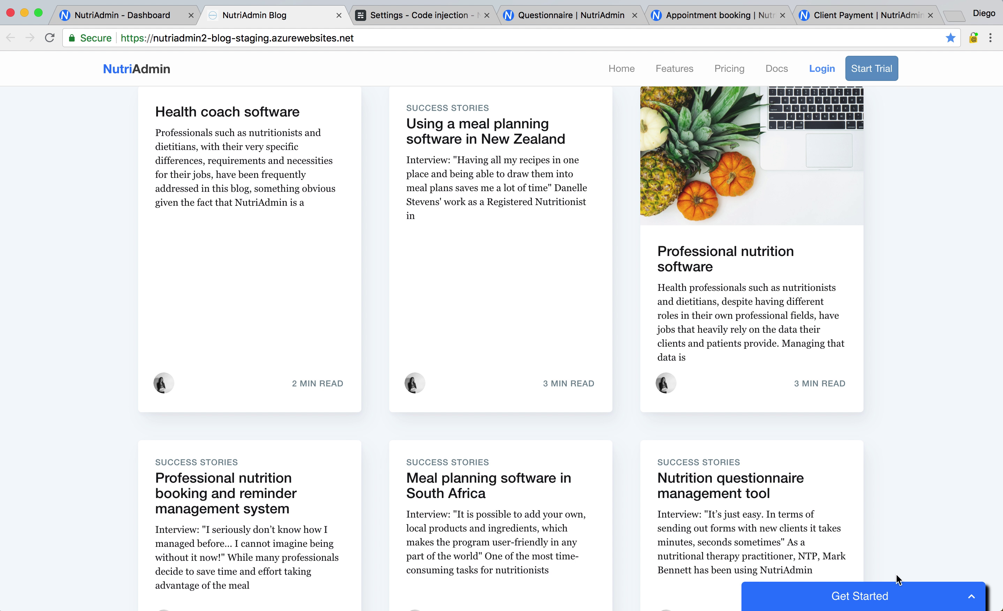
left_click(907, 598)
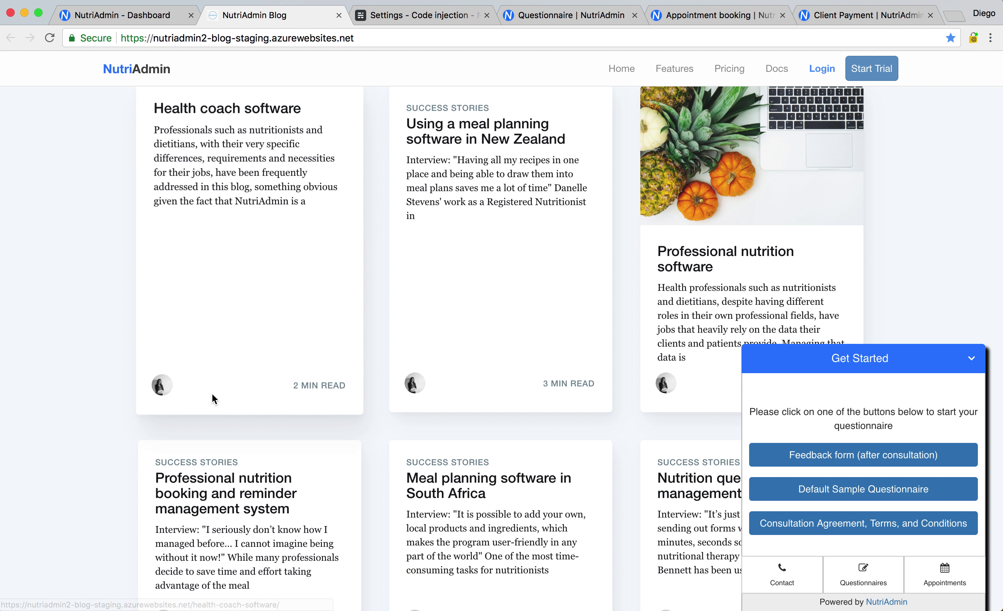
scroll(212, 393, "down", 15)
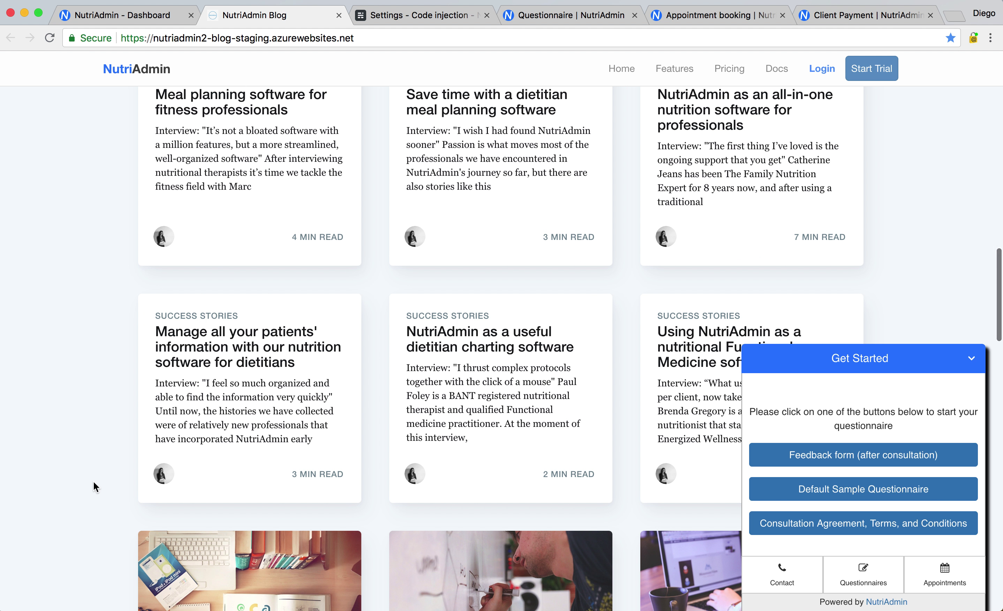
scroll(95, 485, "down", 10)
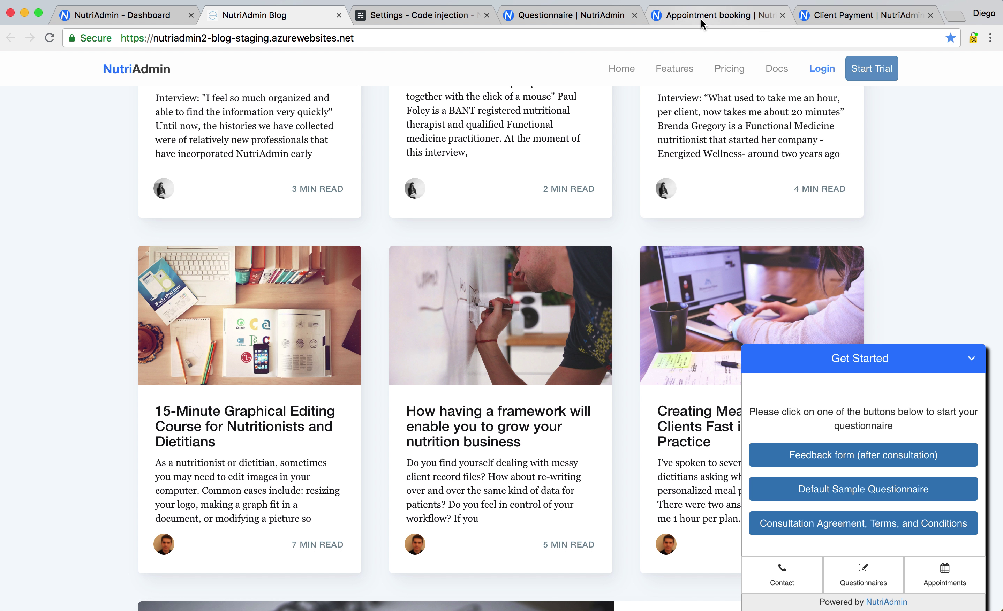
Open the widget's appointment booking page and show the following week's slots
left_click(943, 574)
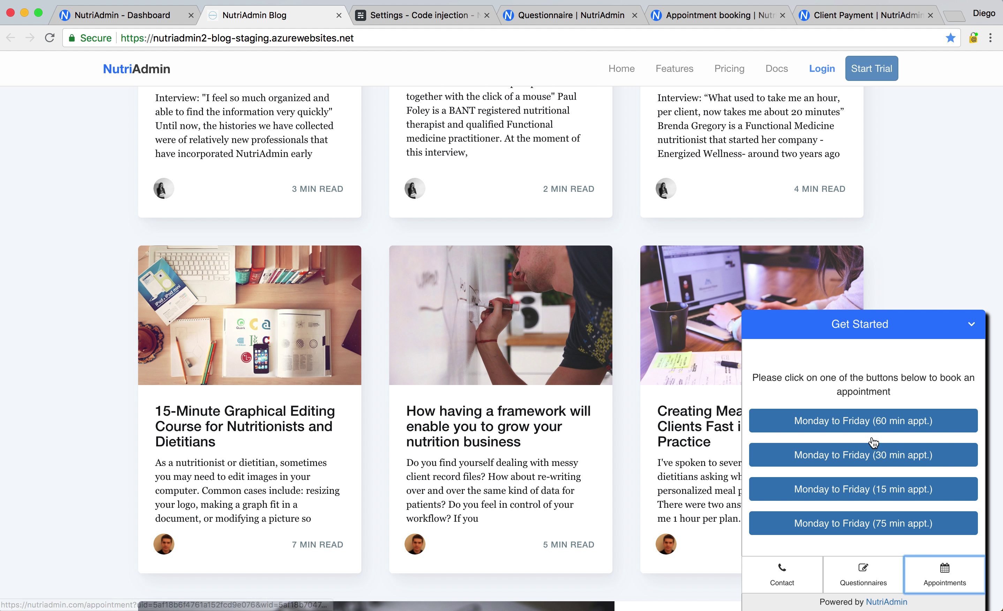
left_click(709, 14)
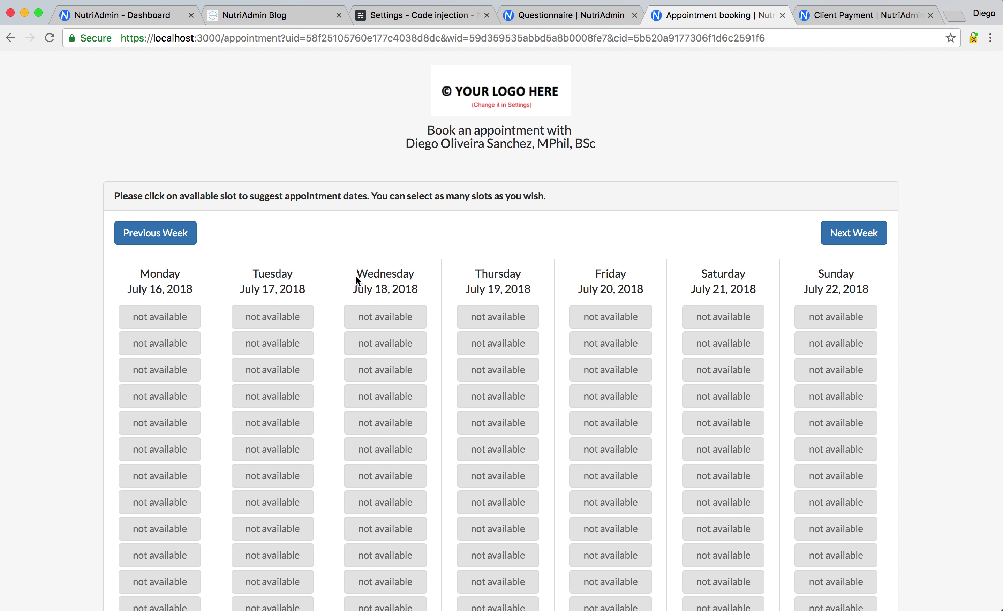
left_click(844, 231)
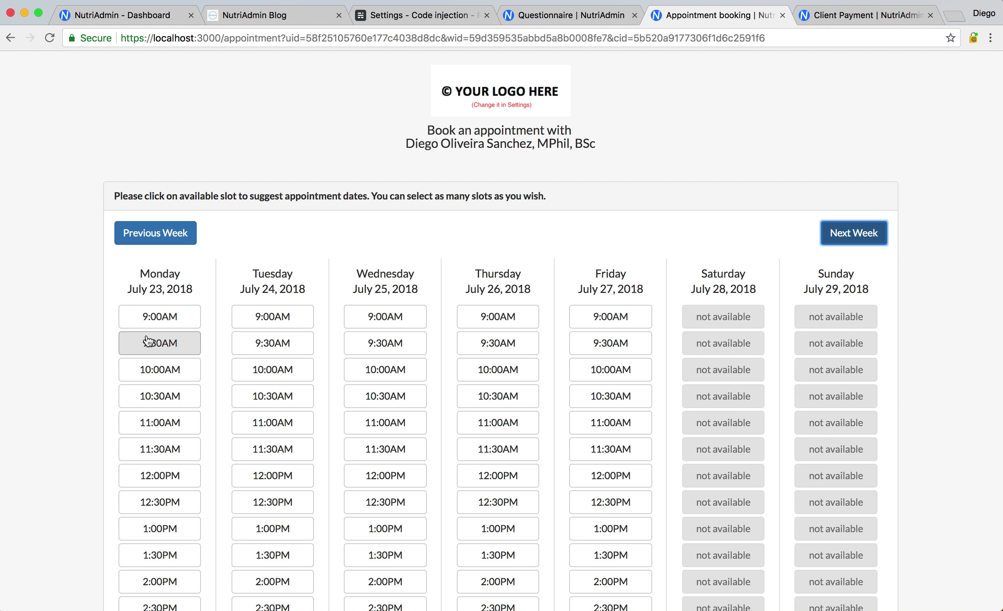
scroll(62, 438, "down", 3)
scroll(571, 499, "down", 3)
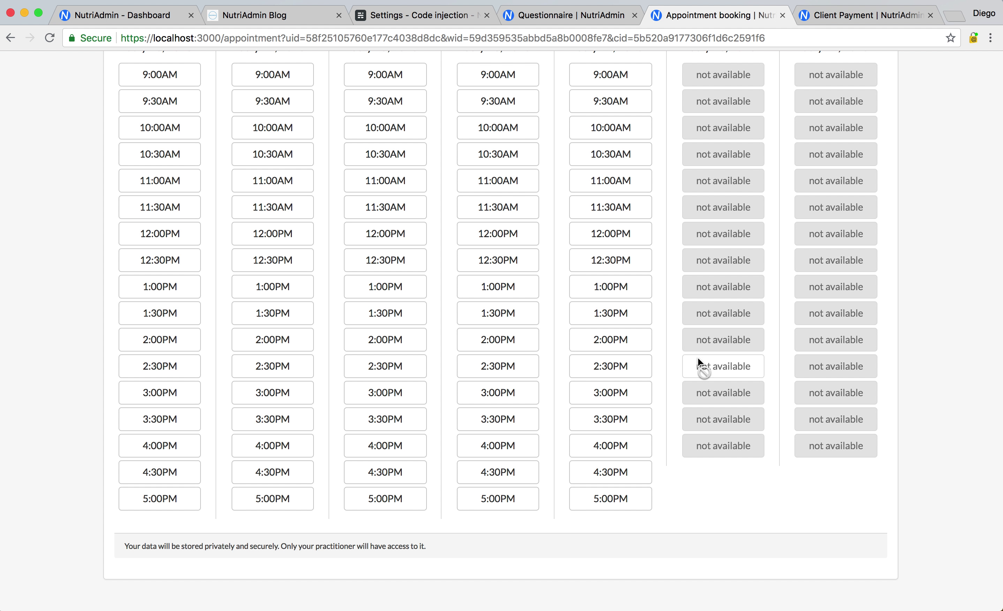
scroll(698, 358, "up", 2)
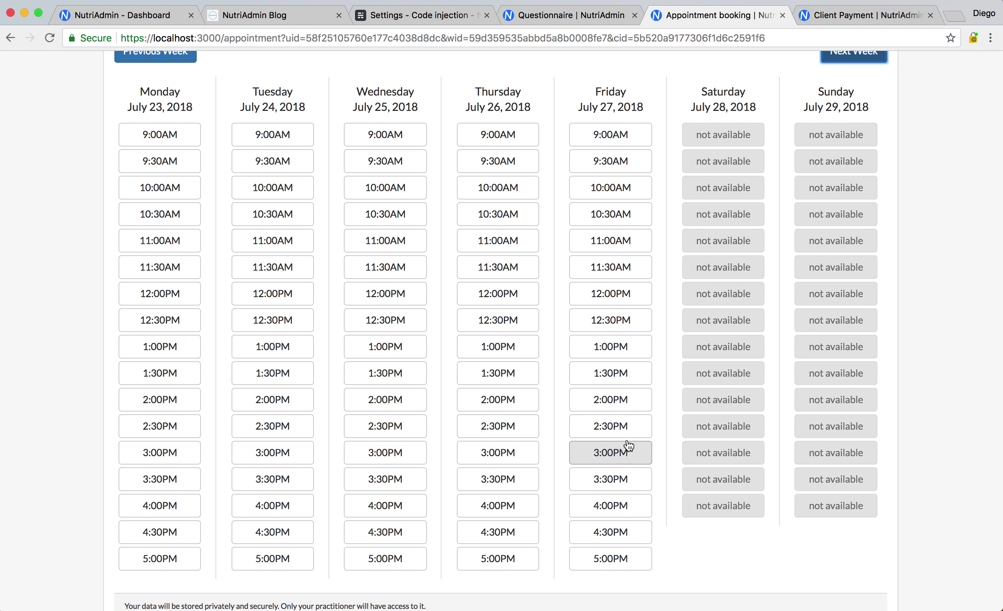
Book Friday July 27 at 1:00PM, then check the clients list for the new suggestion
left_click(616, 351)
left_click(618, 488)
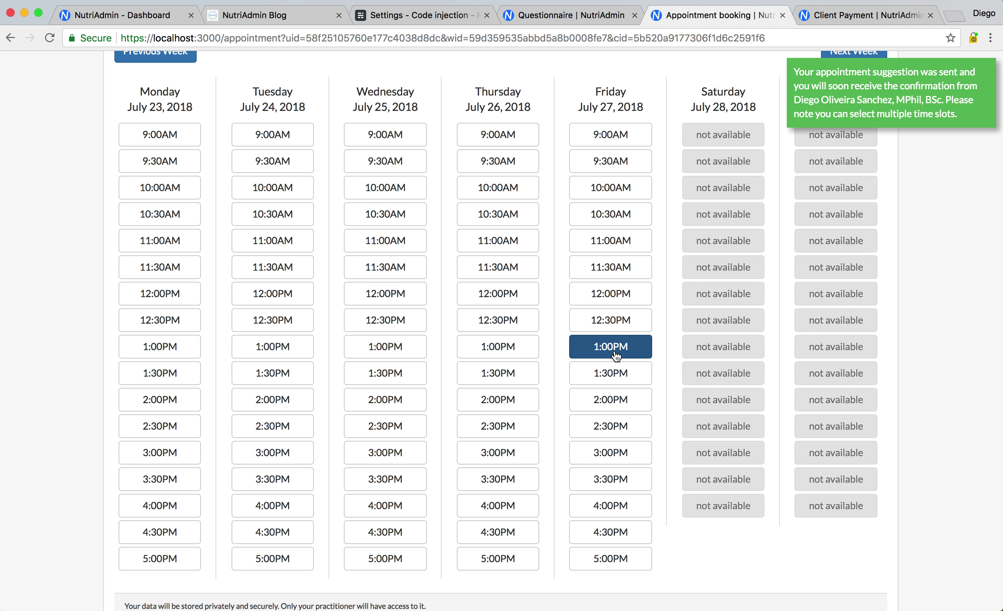
left_click(150, 16)
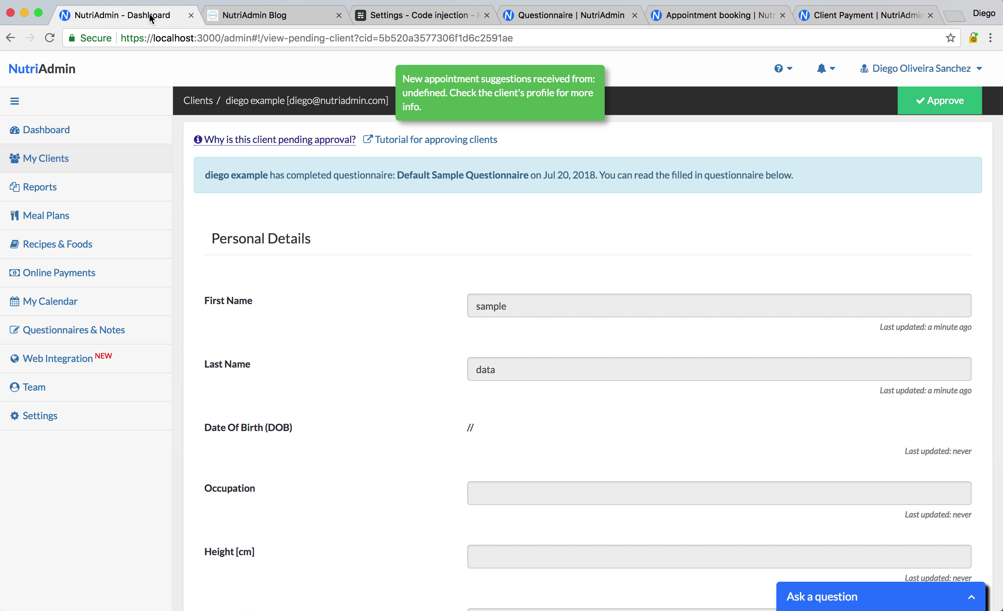
left_click(185, 103)
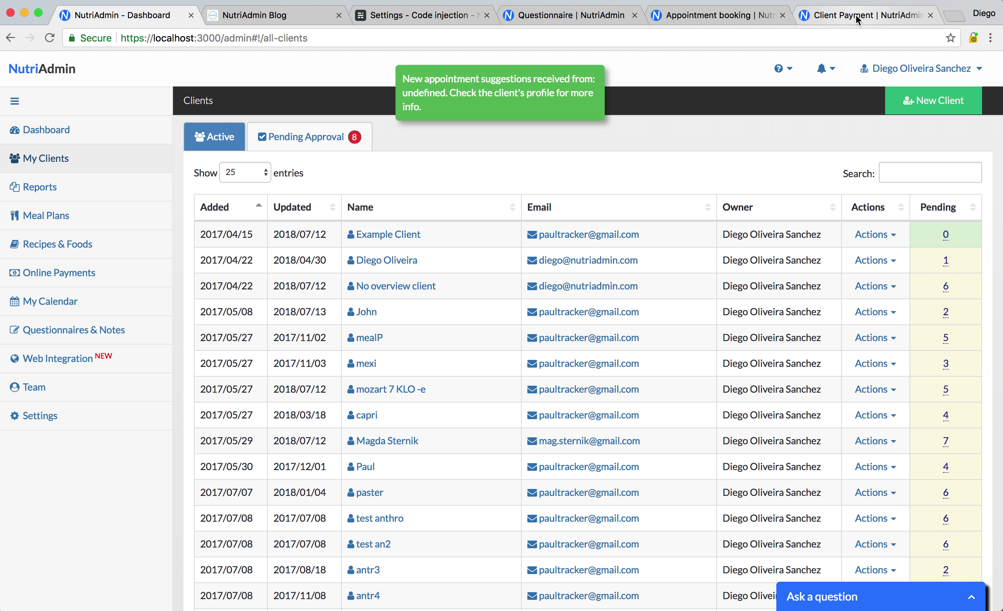
On the Client Payment page, fill in Full Name and Email with the client's name and e-mail address
left_click(855, 15)
left_click(509, 186)
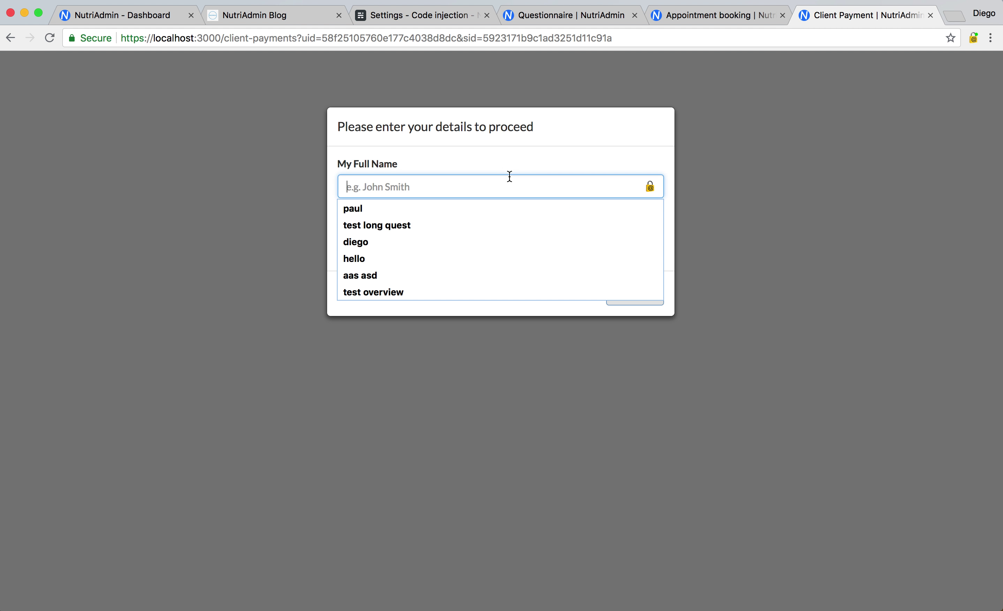
type("diego")
key("Tab")
key("Tab")
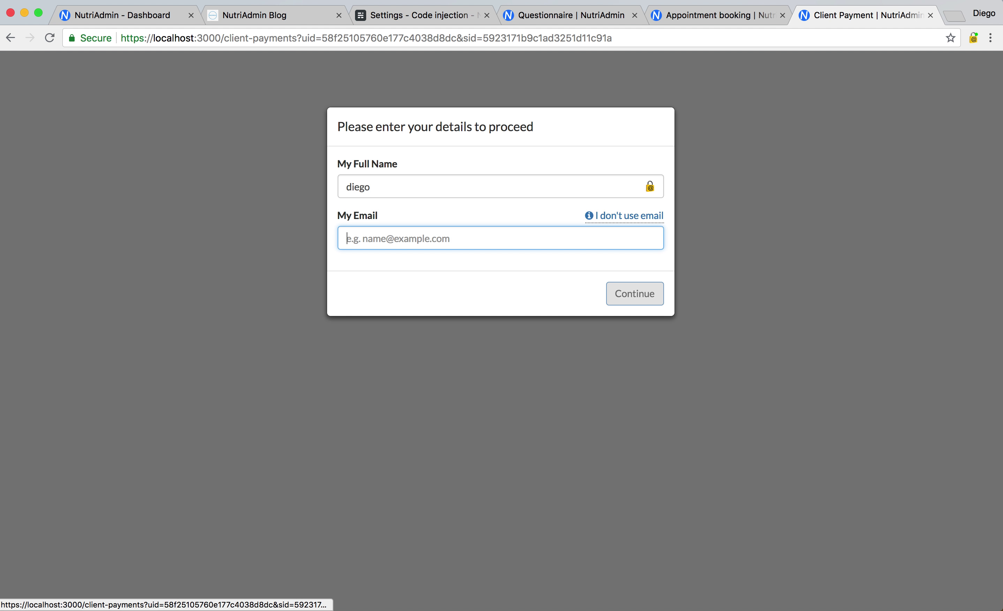
left_click(461, 263)
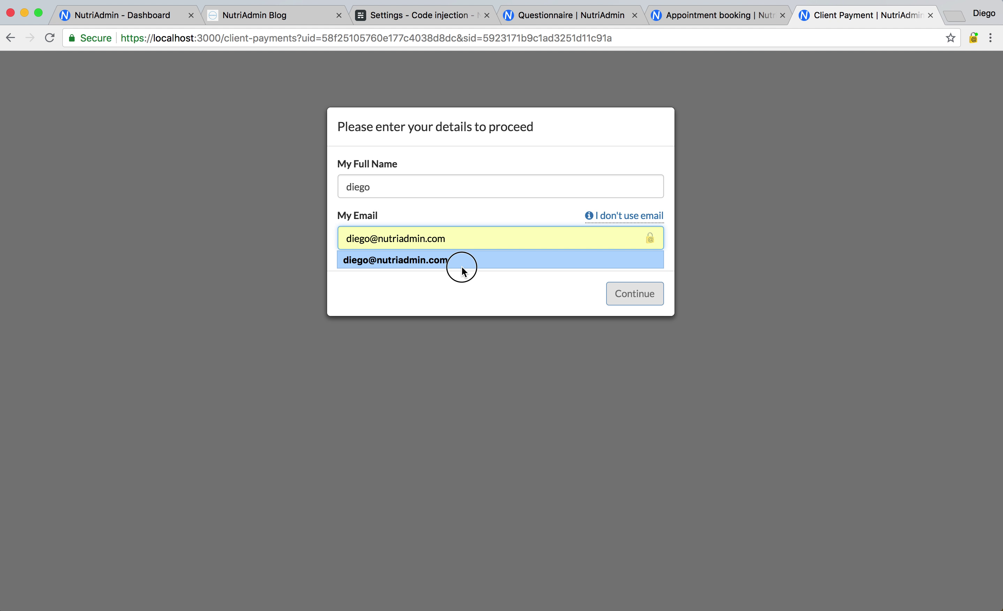
Preview the £100.00 First time consultation card checkout, close it unpaid, and return to the clients list
left_click(637, 293)
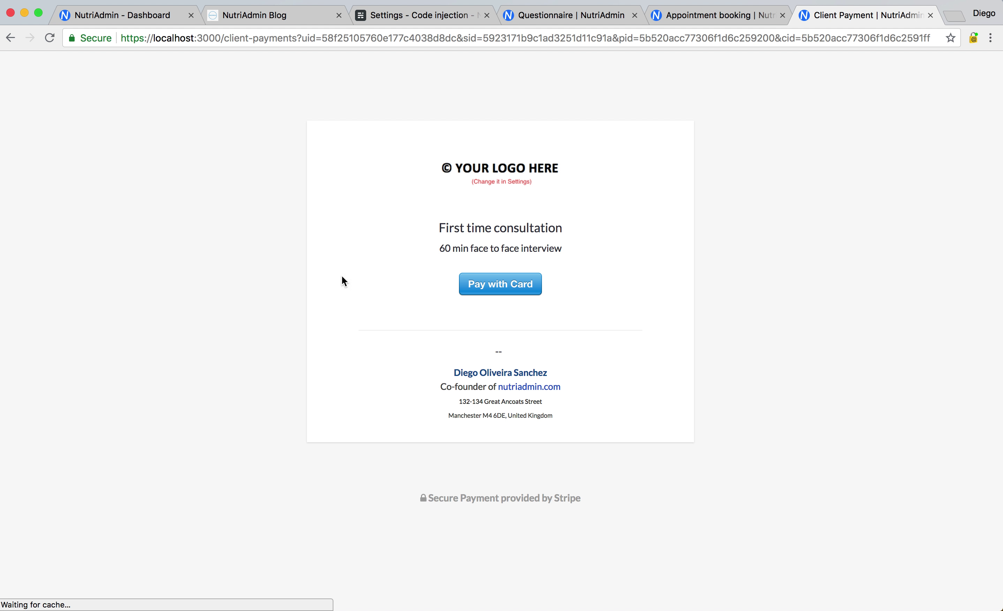
left_click(500, 280)
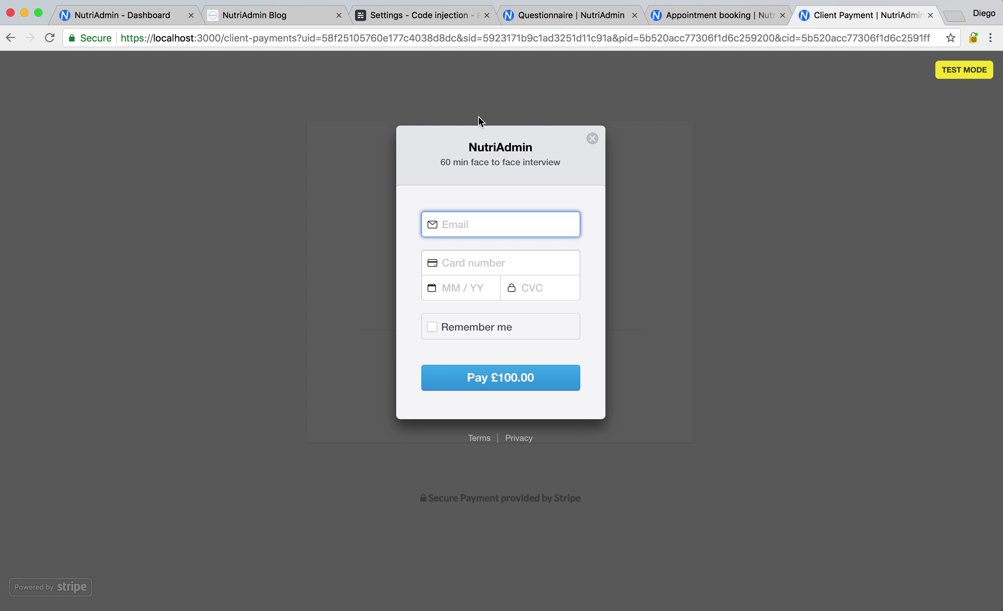
left_click(592, 139)
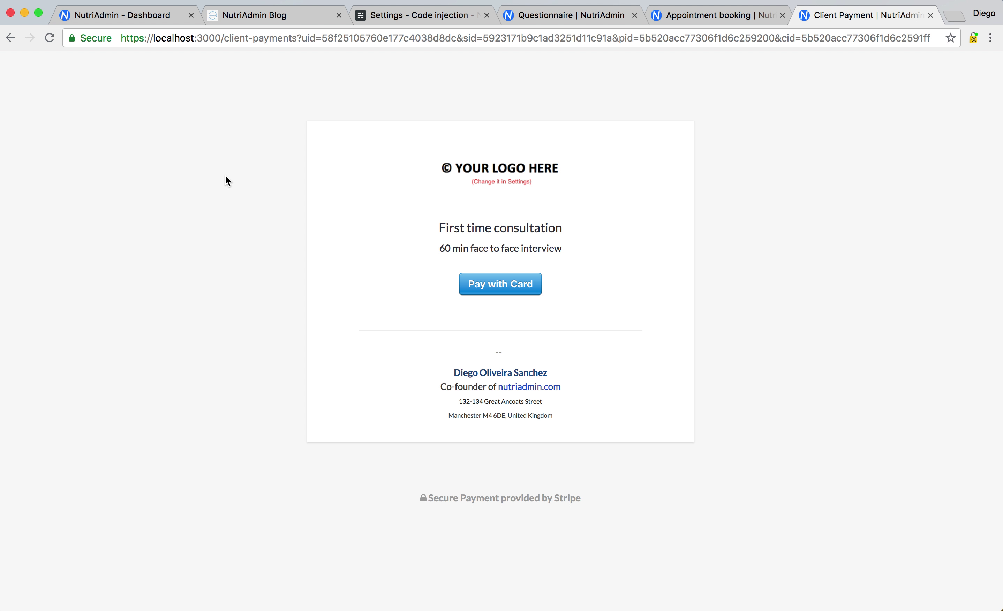
left_click(146, 16)
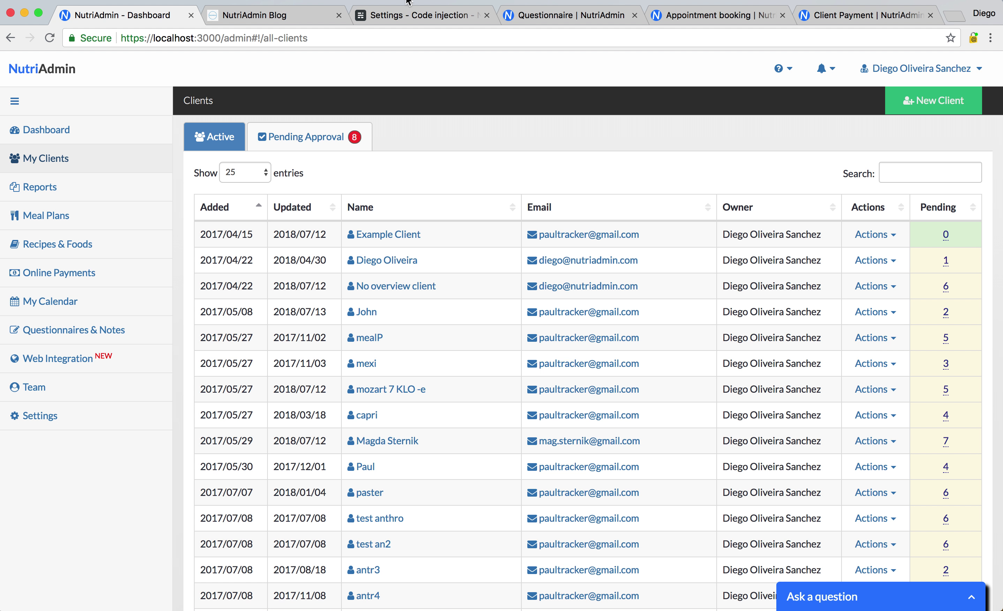
left_click(417, 15)
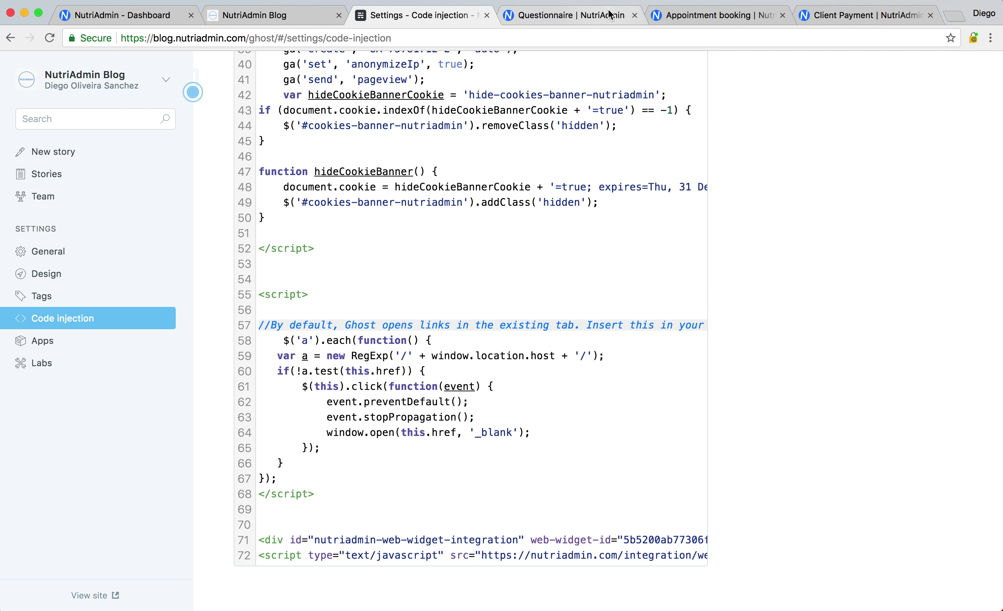
left_click(255, 15)
scroll(140, 341, "down", 15)
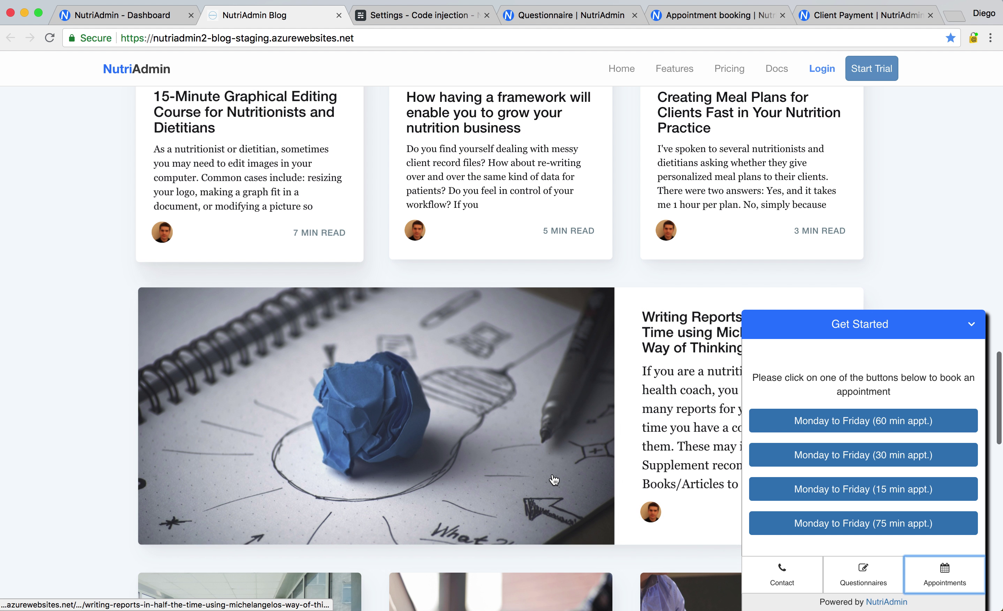
scroll(206, 433, "down", 10)
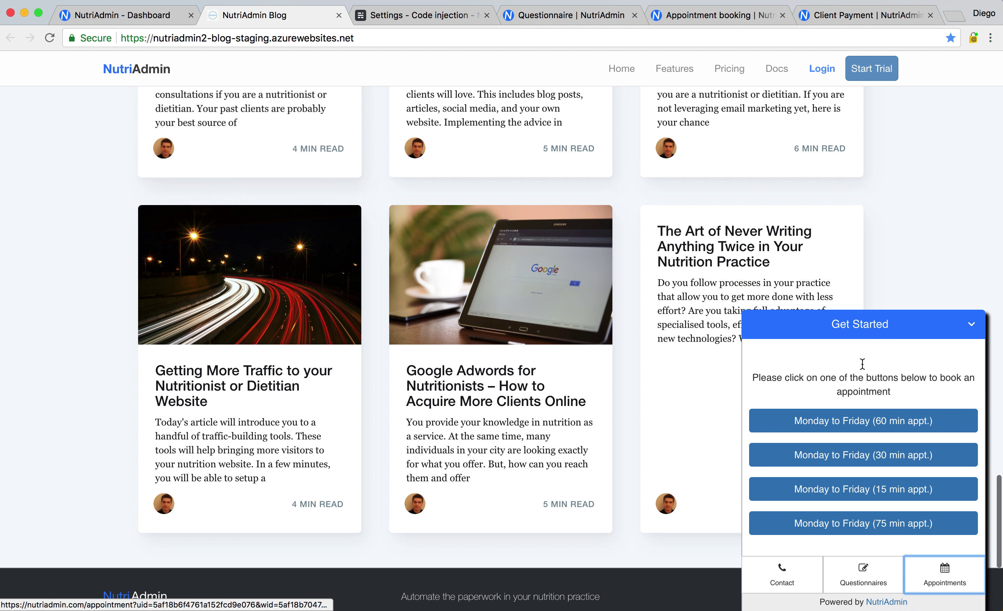
left_click(873, 318)
left_click(880, 605)
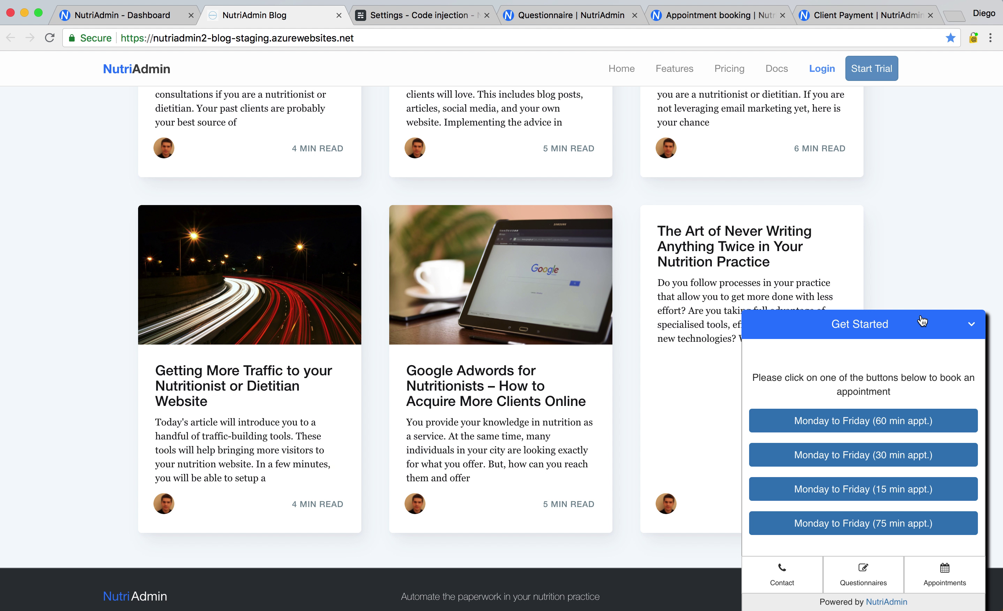
left_click(792, 579)
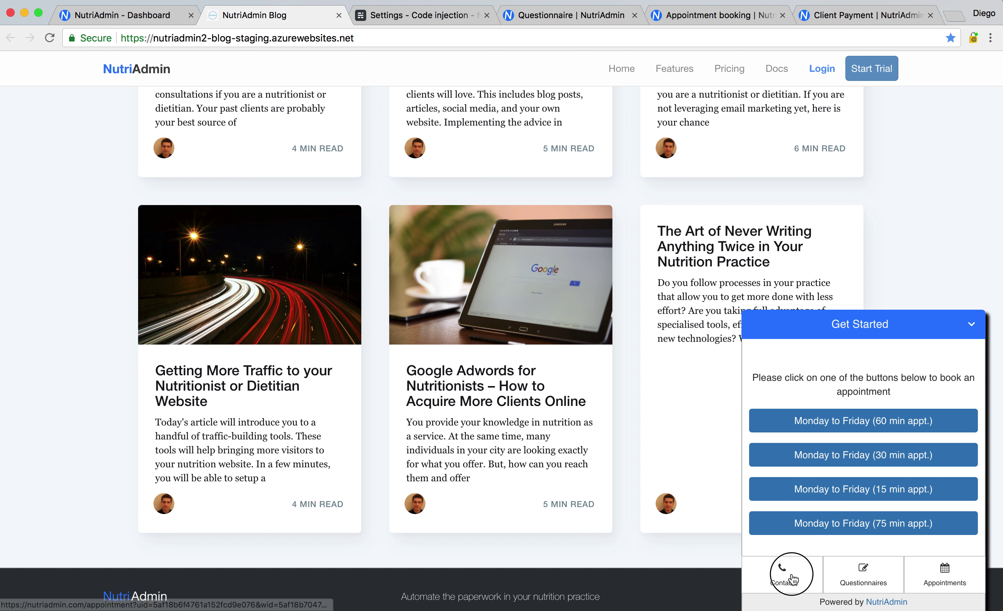
left_click(848, 584)
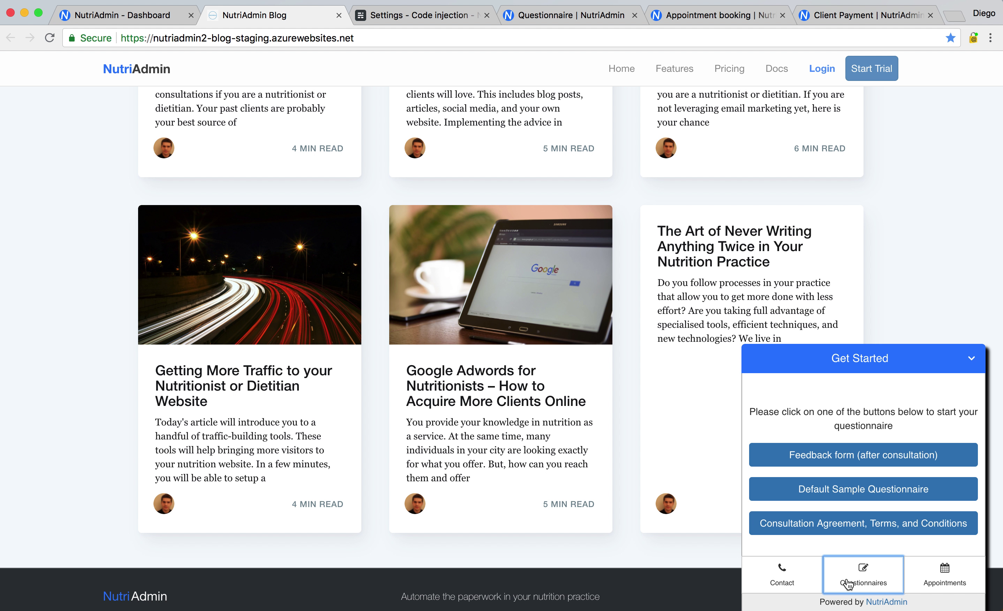
left_click(949, 580)
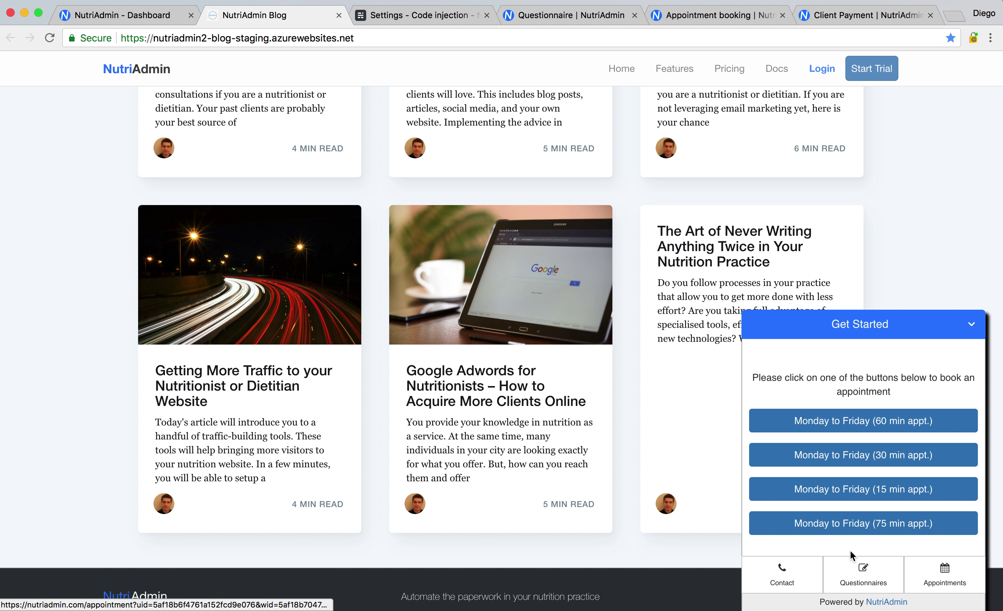
scroll(933, 290, "down", 5)
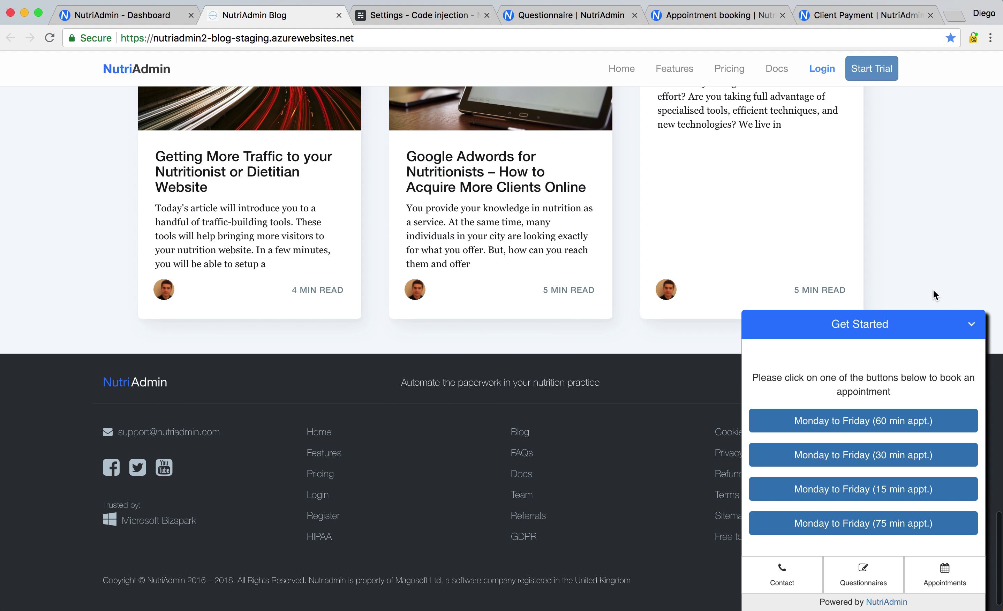
scroll(933, 290, "up", 15)
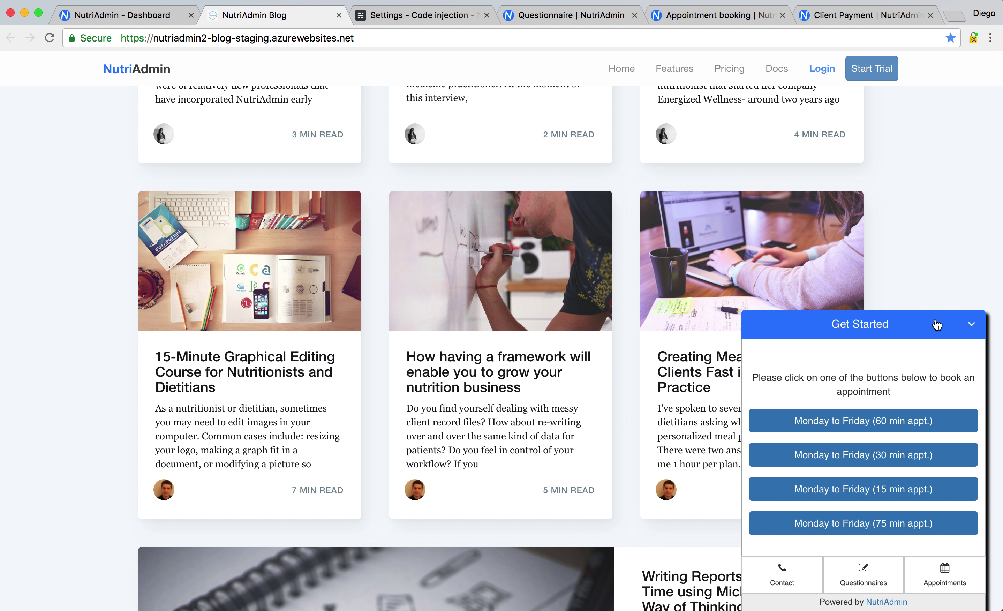
left_click(936, 326)
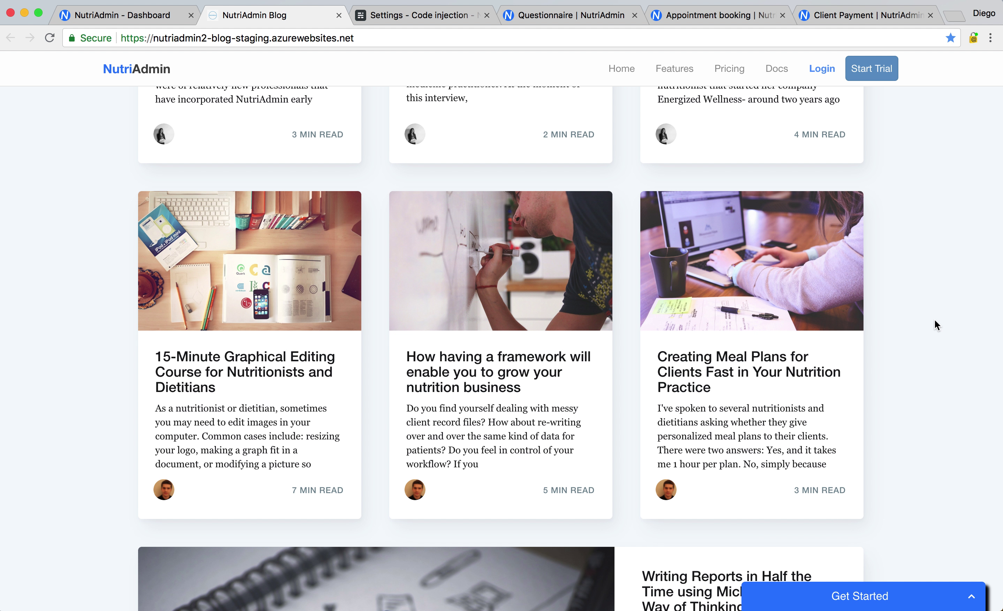
left_click(107, 16)
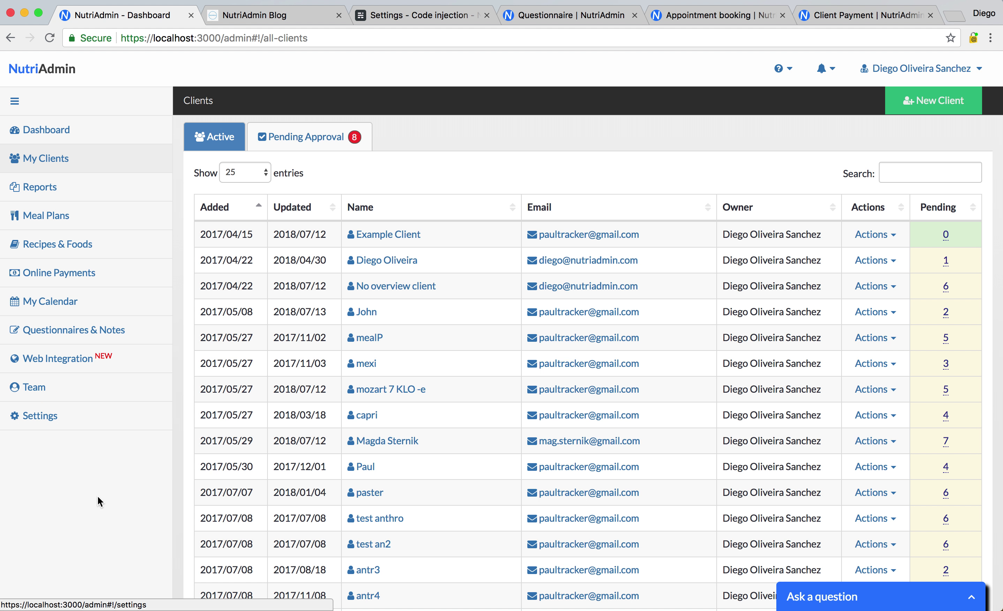
Open the Dashboard from the sidebar, showing 277 clients, 40 reports, 112 meal plans and 56 recipes
scroll(98, 496, "down", 5)
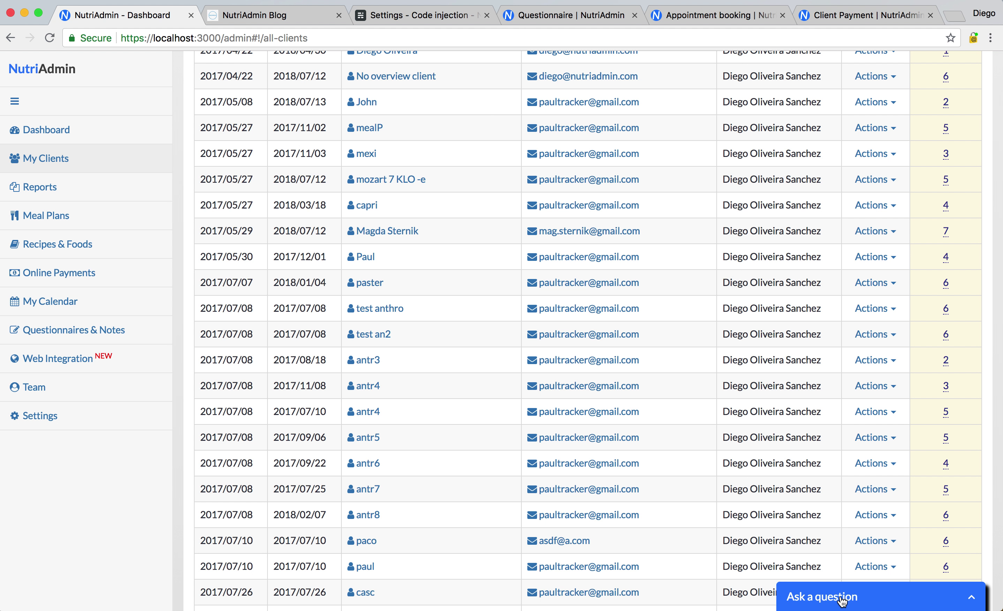
scroll(111, 497, "down", 4)
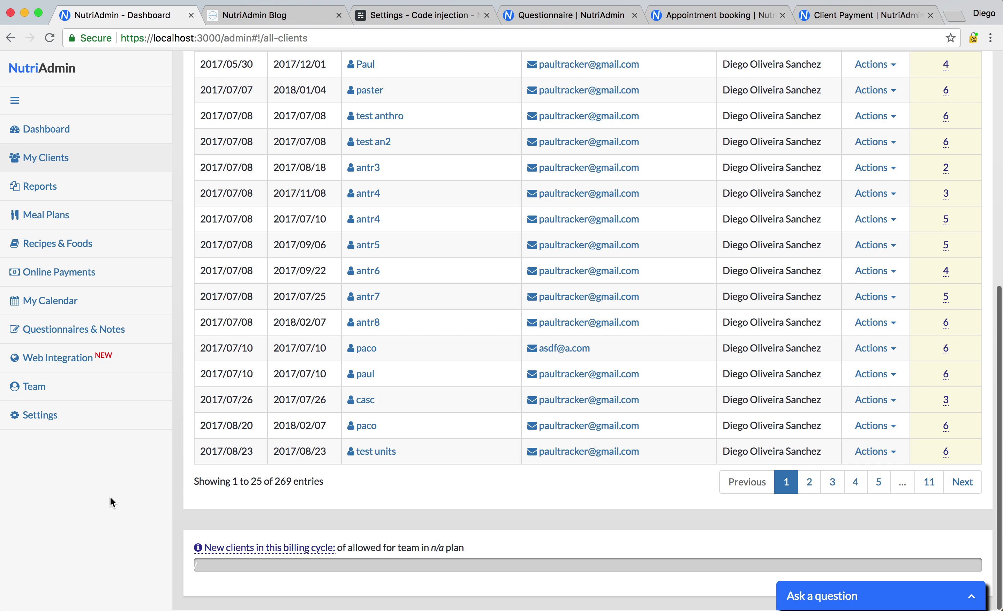
scroll(116, 473, "up", 10)
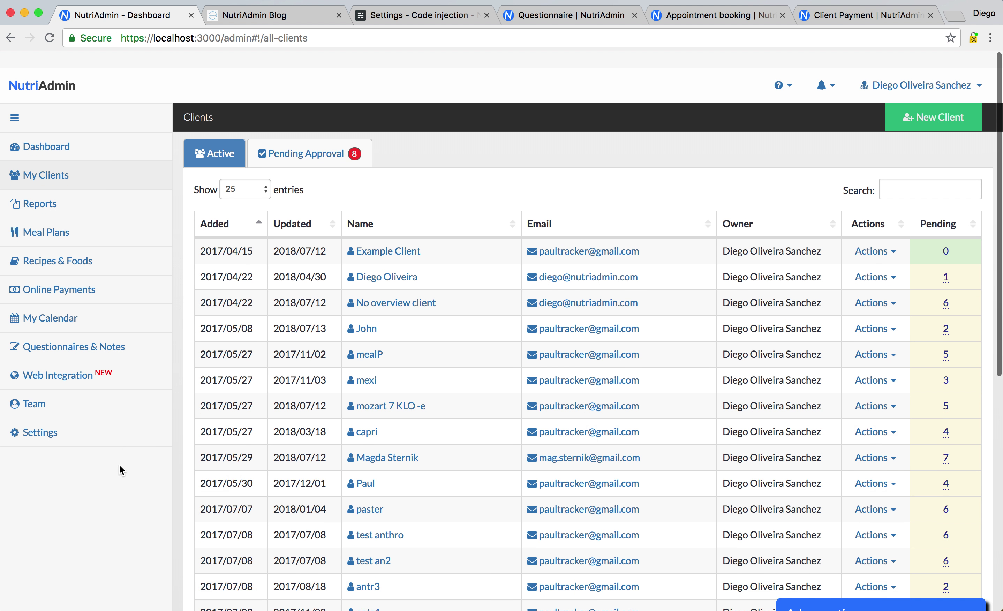
left_click(68, 138)
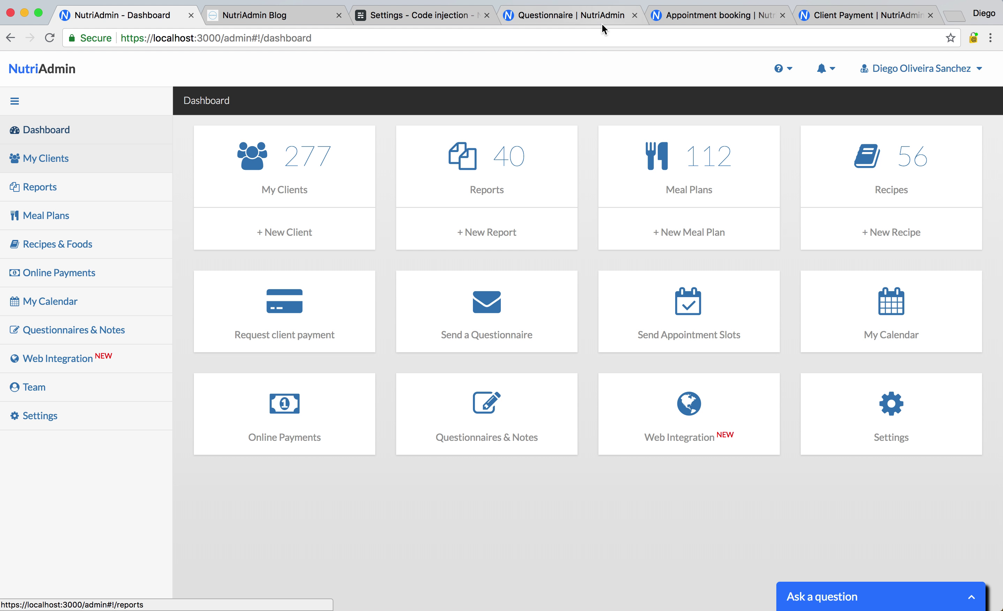